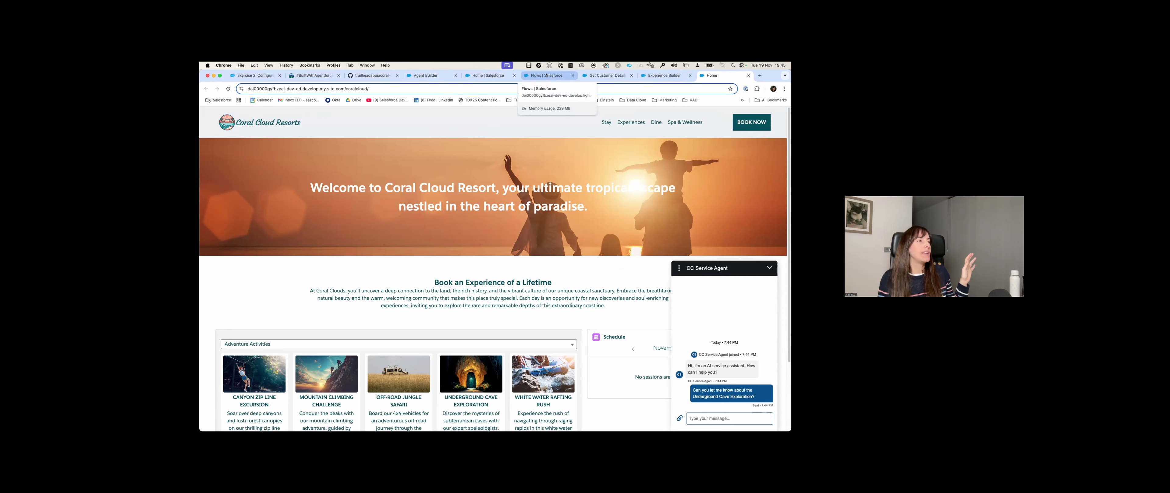
# Step: Switch to Agent Builder and examine the Get Sessions action's input and output against the agent's session reply
pyautogui.click(423, 76)
pyautogui.scroll(-2, 413, 226)
pyautogui.scroll(-8, 520, 336)
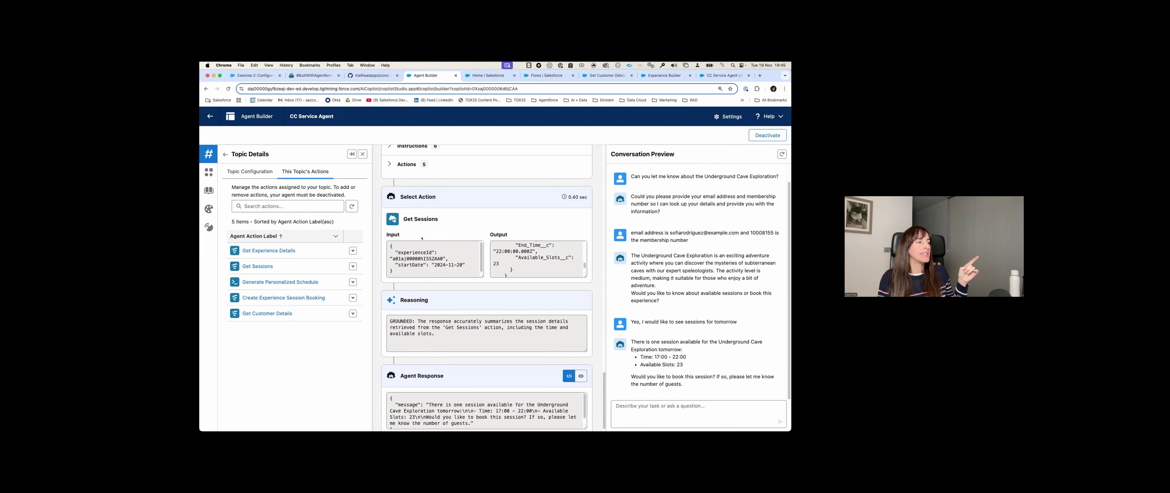
pyautogui.moveTo(403, 219); pyautogui.dragTo(439, 220)
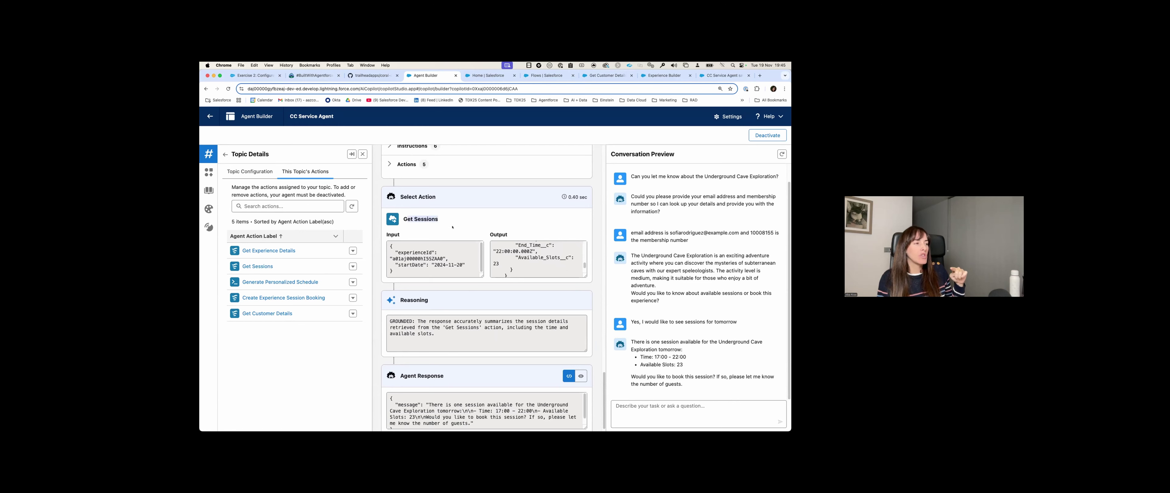
pyautogui.moveTo(718, 338); pyautogui.dragTo(722, 346)
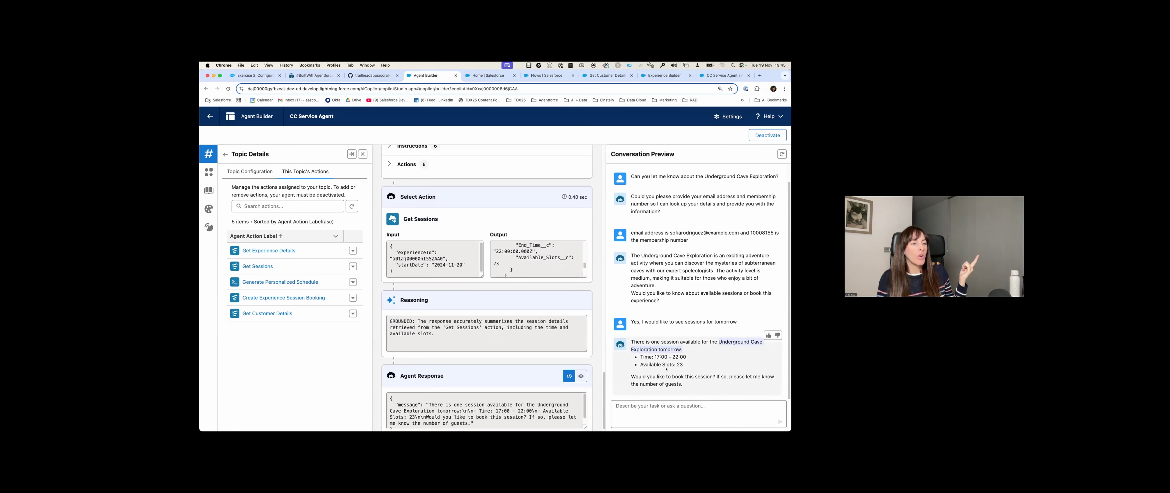
pyautogui.scroll(-1, 507, 292)
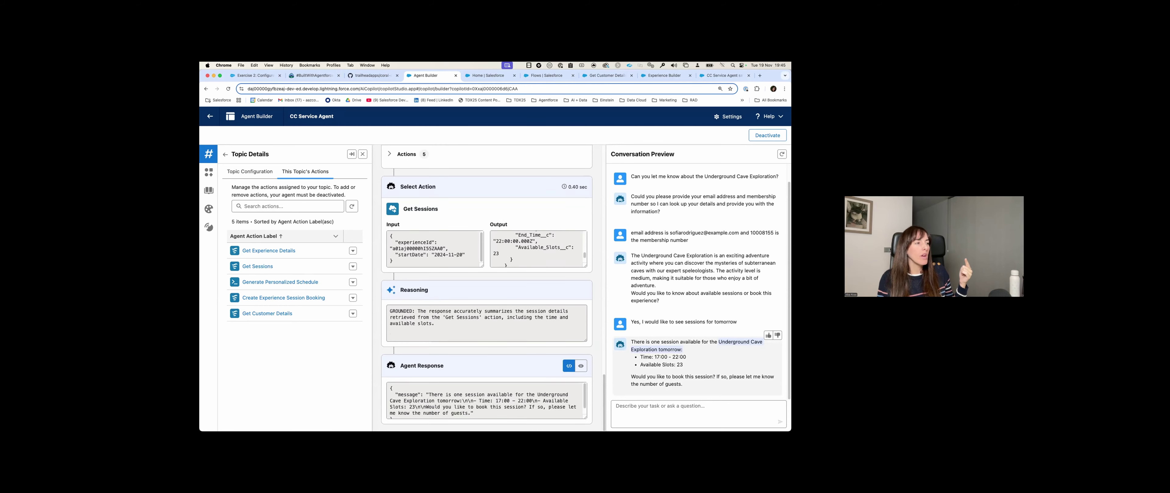
pyautogui.click(435, 250)
# Step: Reply to the booking question in the Conversation Preview with "Yes, for 2 guests please"
pyautogui.click(649, 411)
pyautogui.moveTo(638, 377); pyautogui.dragTo(719, 381)
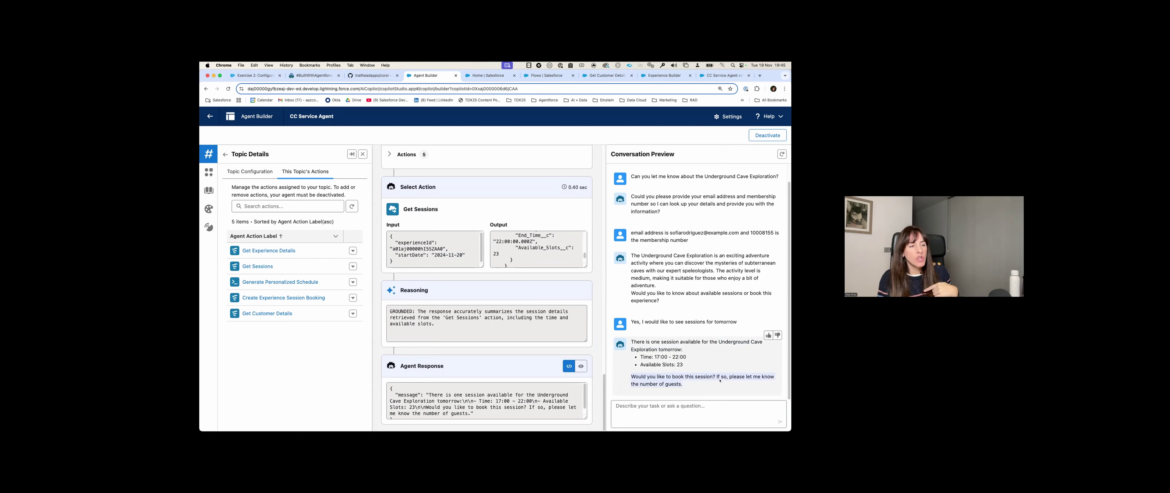
pyautogui.click(712, 410)
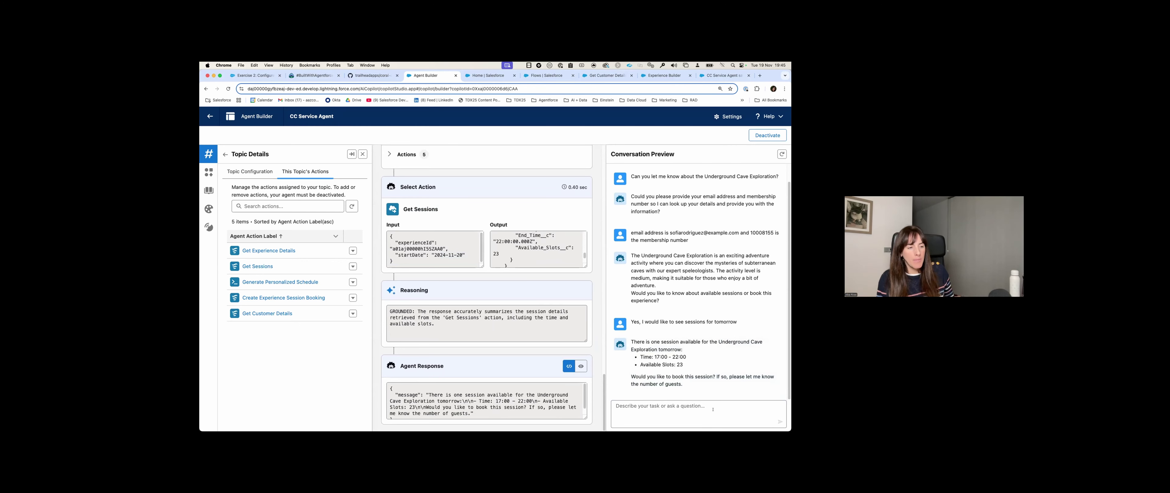
pyautogui.write('Yes, for ')
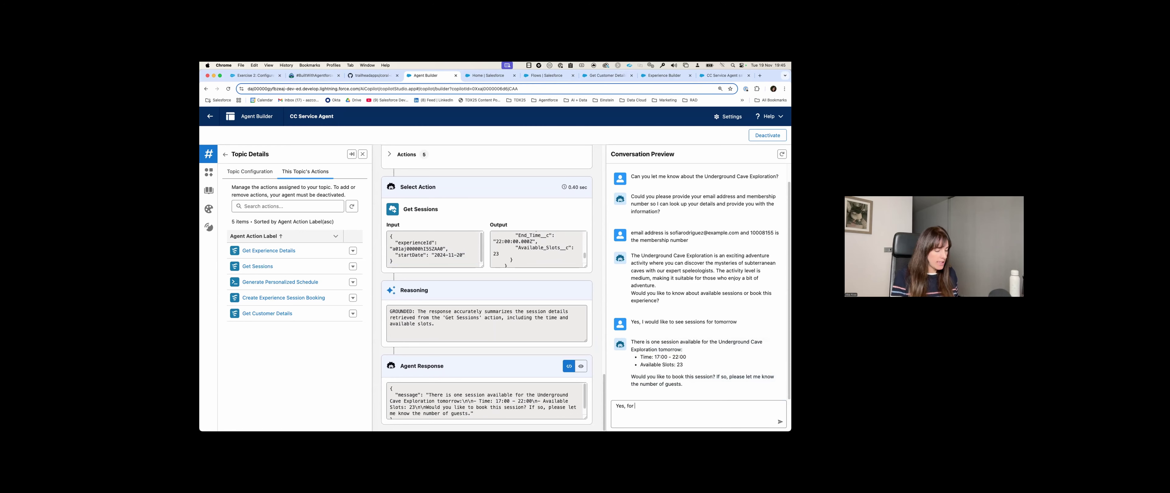
pyautogui.write('2 guests please')
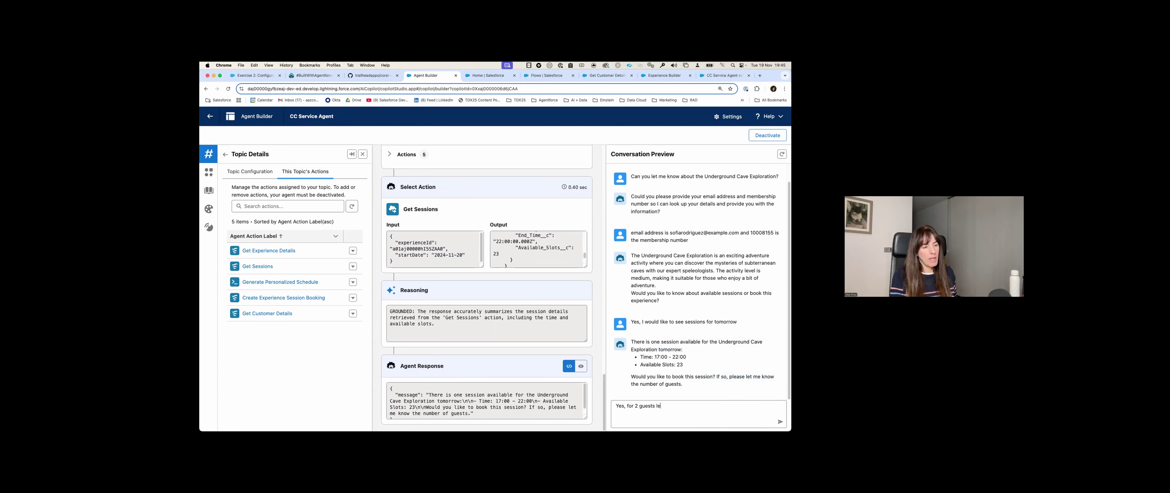
pyautogui.press('Return')
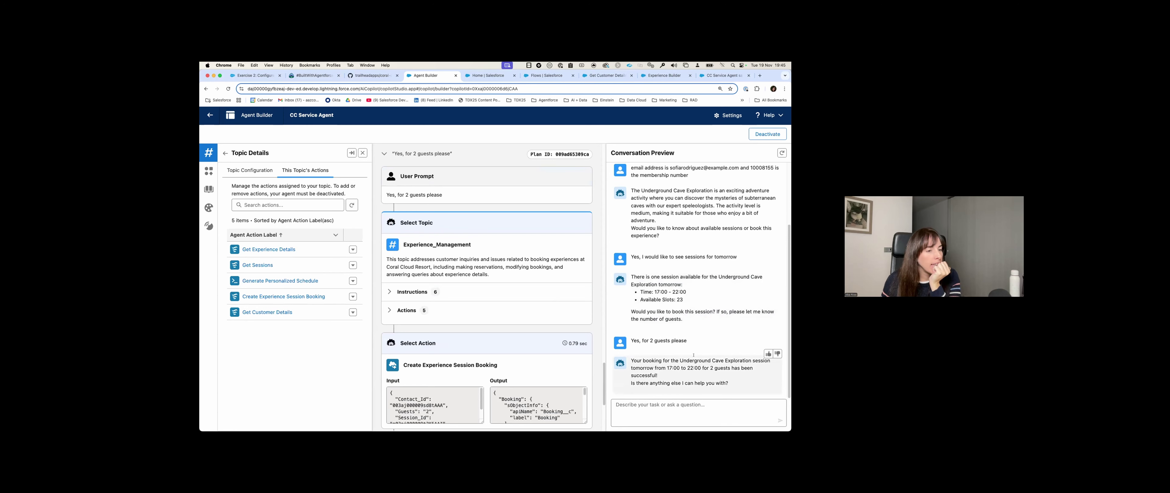
# Step: Review the agent's booking reply and the Create Experience Session Booking action in the plan
pyautogui.moveTo(643, 357); pyautogui.dragTo(670, 372)
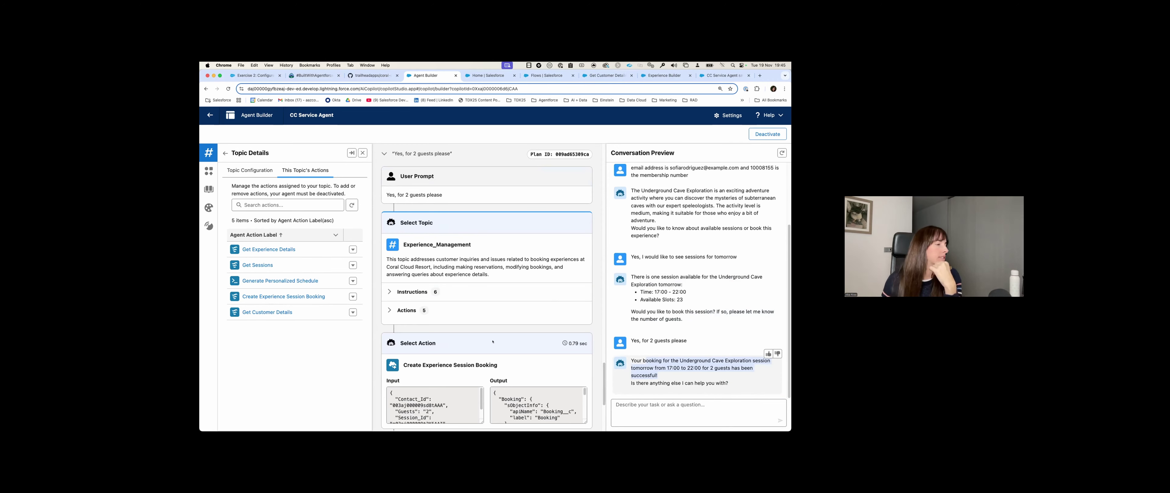
pyautogui.scroll(-5, 492, 341)
pyautogui.moveTo(411, 219); pyautogui.dragTo(503, 218)
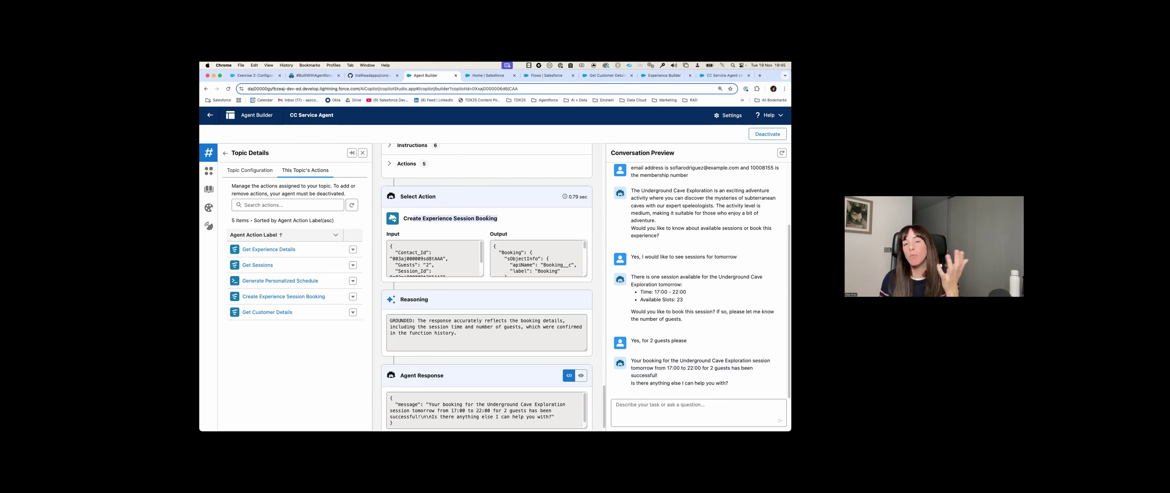
# Step: Send the customer's email address and membership number to CC Service Agent in the Coral Cloud Resorts site chat
pyautogui.click(724, 76)
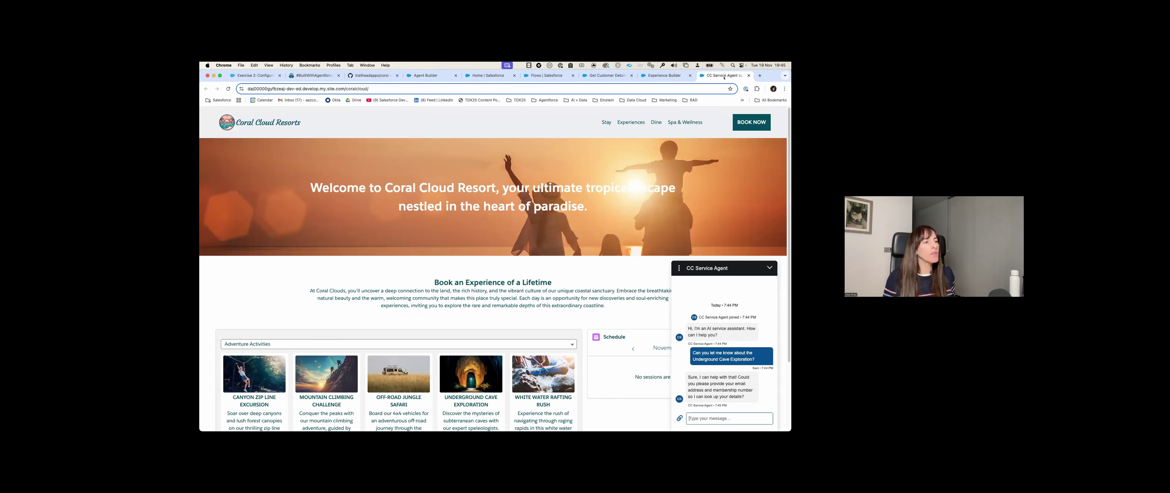
pyautogui.click(720, 419)
pyautogui.press('super+v')
pyautogui.press('Return')
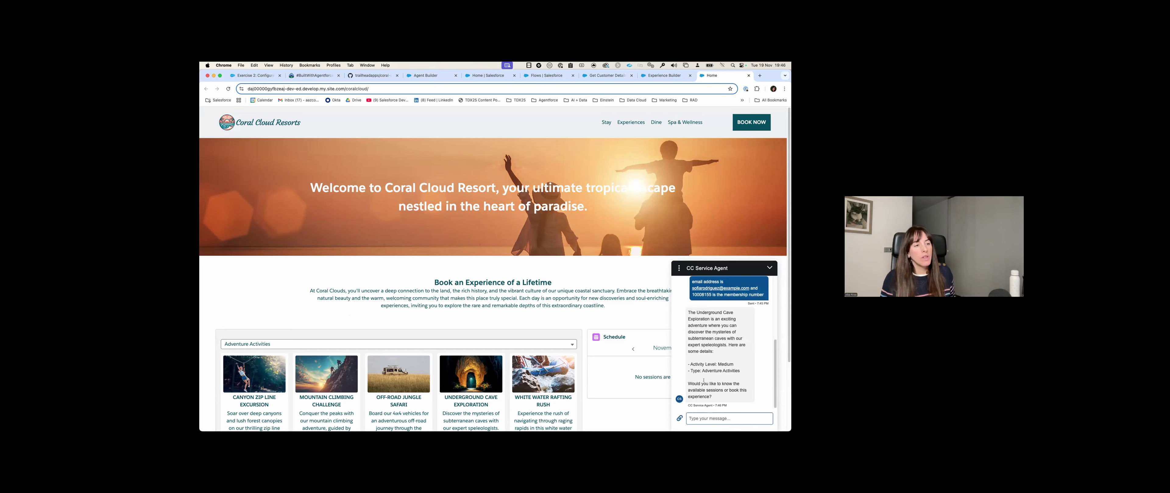
# Step: Read the experience details in the site chat and reply "yes tell me the sessions for tomorrow"
pyautogui.scroll(1, 709, 355)
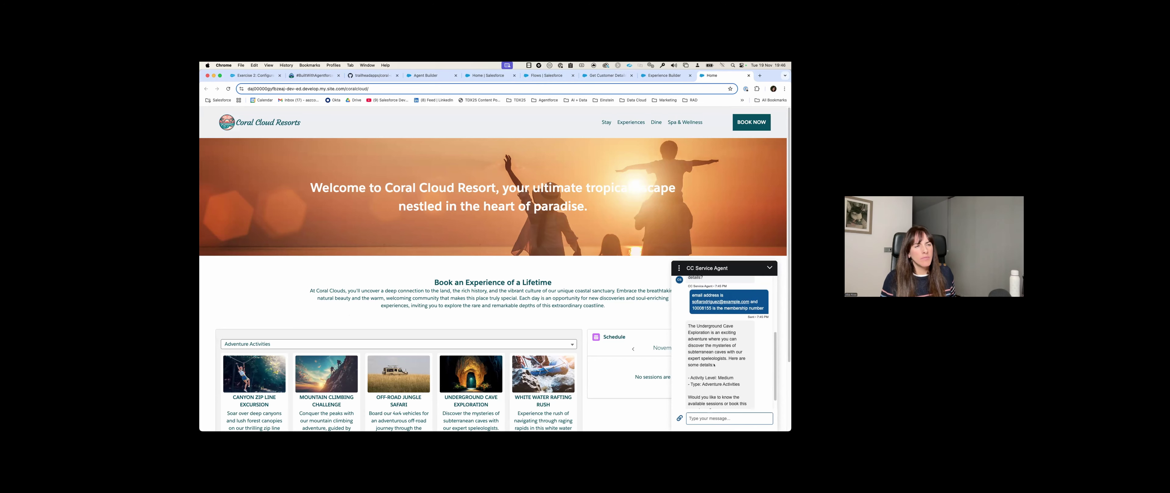
pyautogui.scroll(-1, 713, 365)
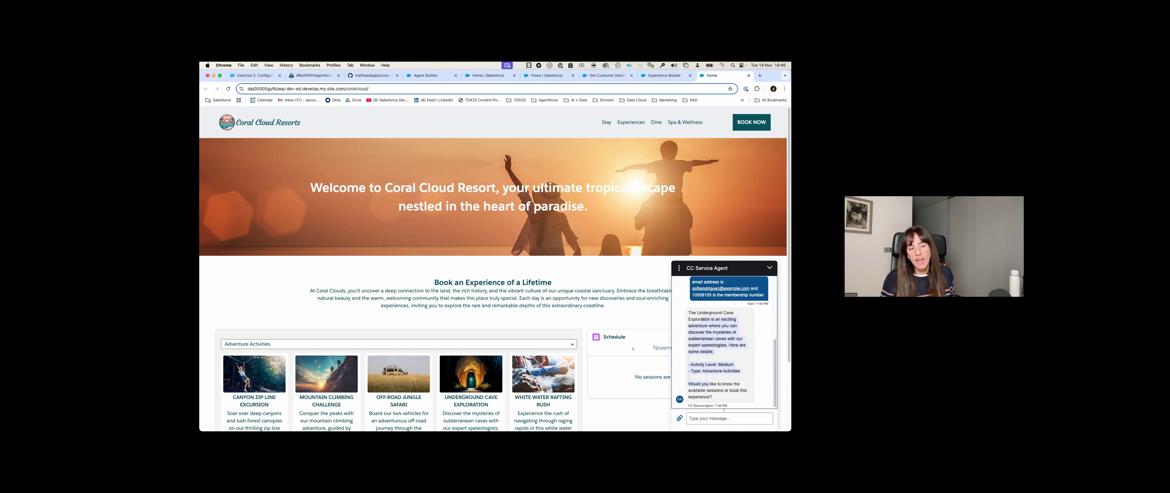
pyautogui.write('yes')
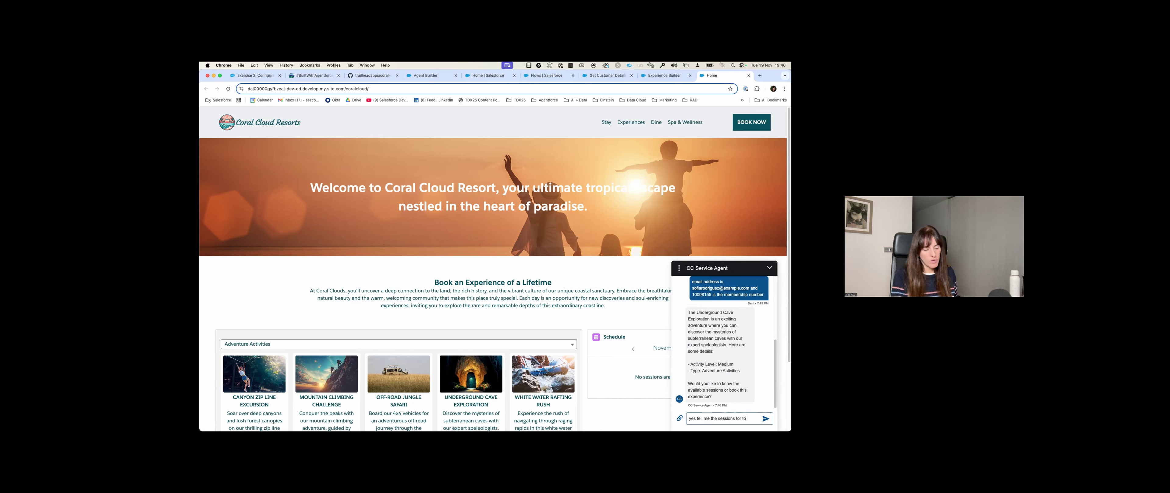
pyautogui.write('tell me the sessions for tomorrow')
pyautogui.press('Return')
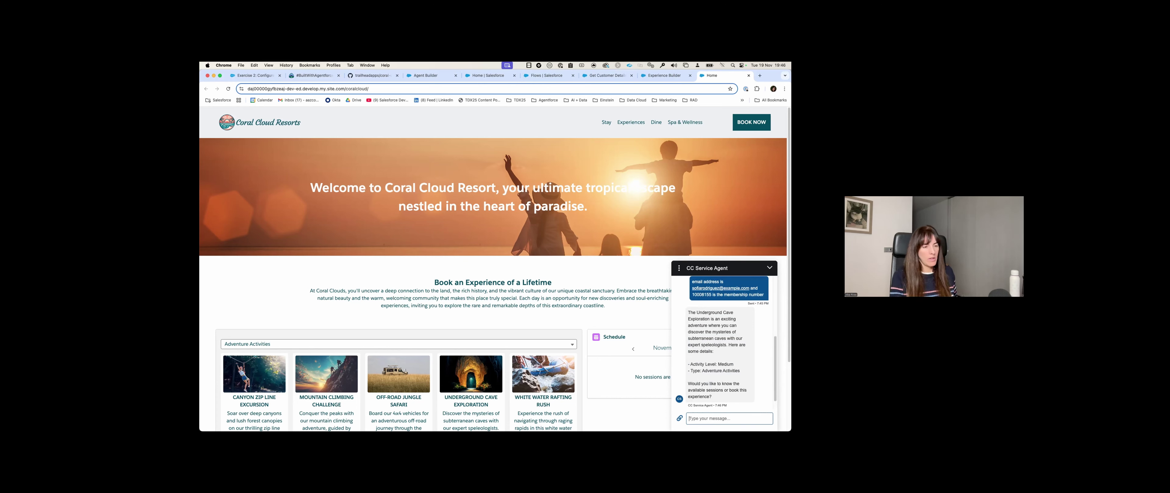
pyautogui.scroll(-4, 734, 335)
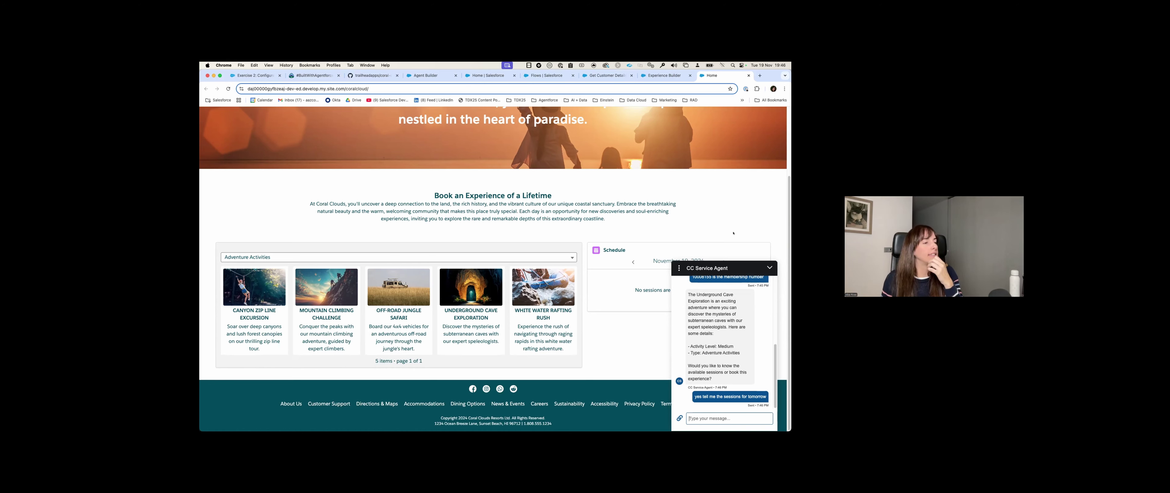
# Step: Switch to the coral-cloud repository on GitHub and look through its root folders
pyautogui.click(484, 76)
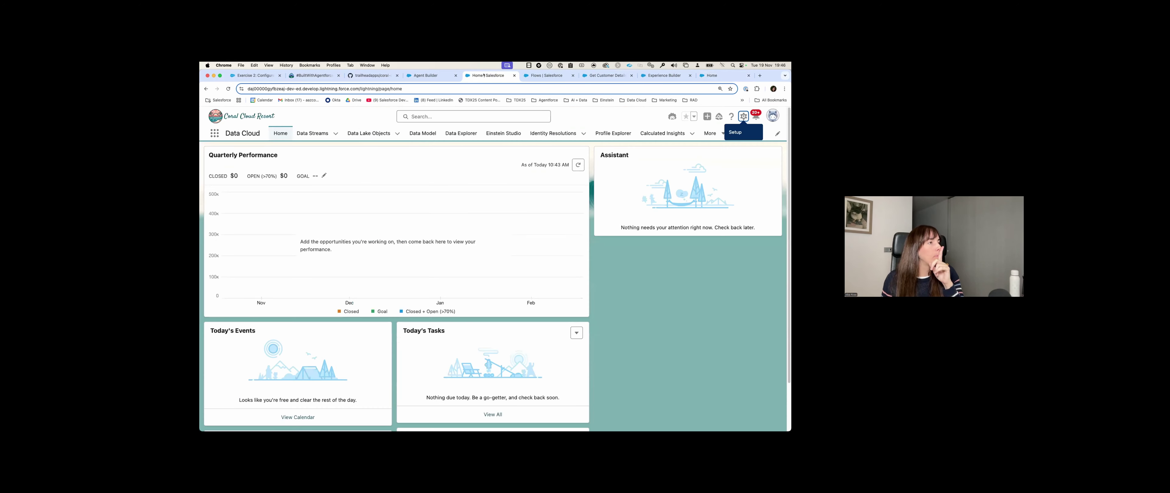
pyautogui.click(418, 76)
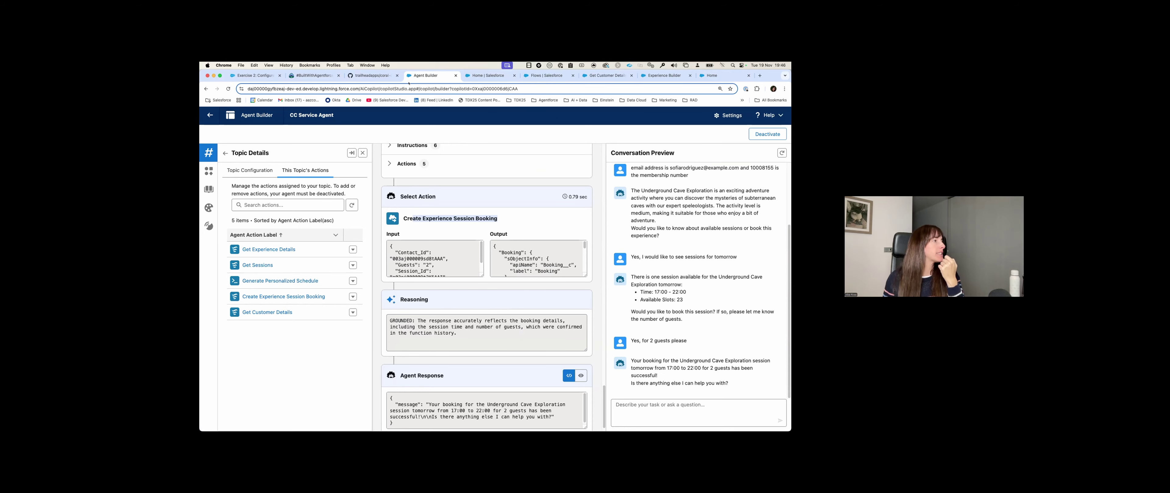
pyautogui.click(360, 76)
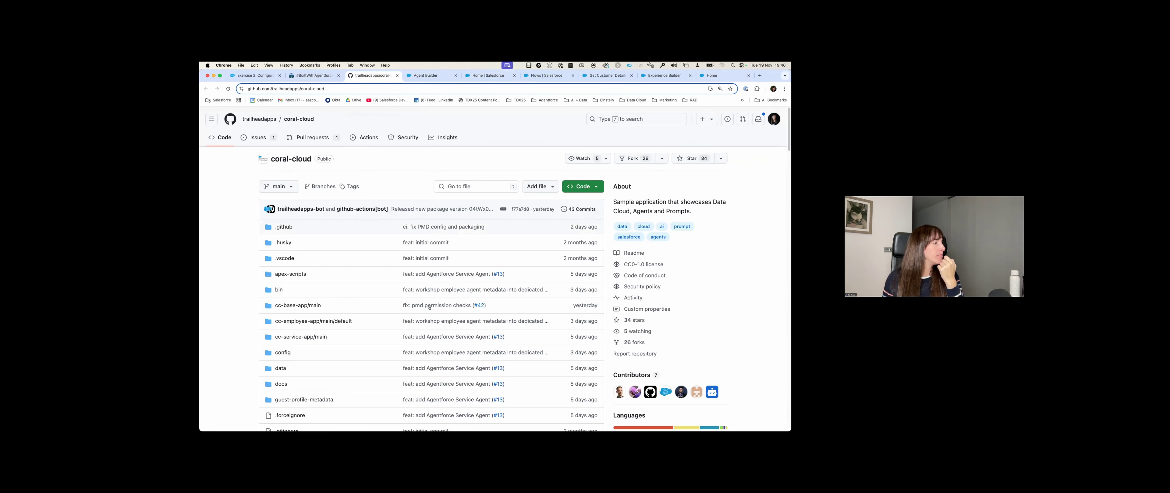
pyautogui.scroll(-2, 320, 287)
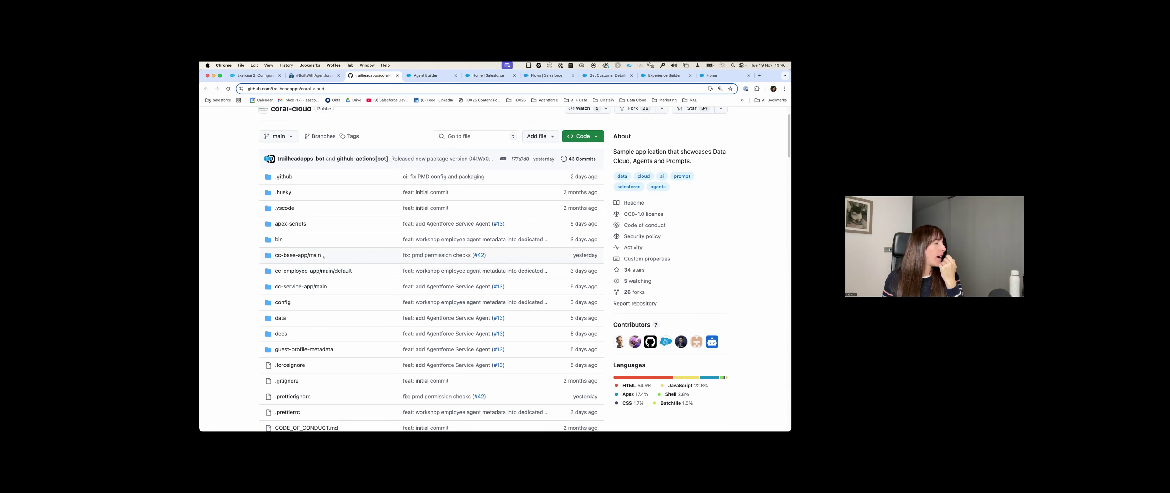
pyautogui.scroll(-1, 455, 191)
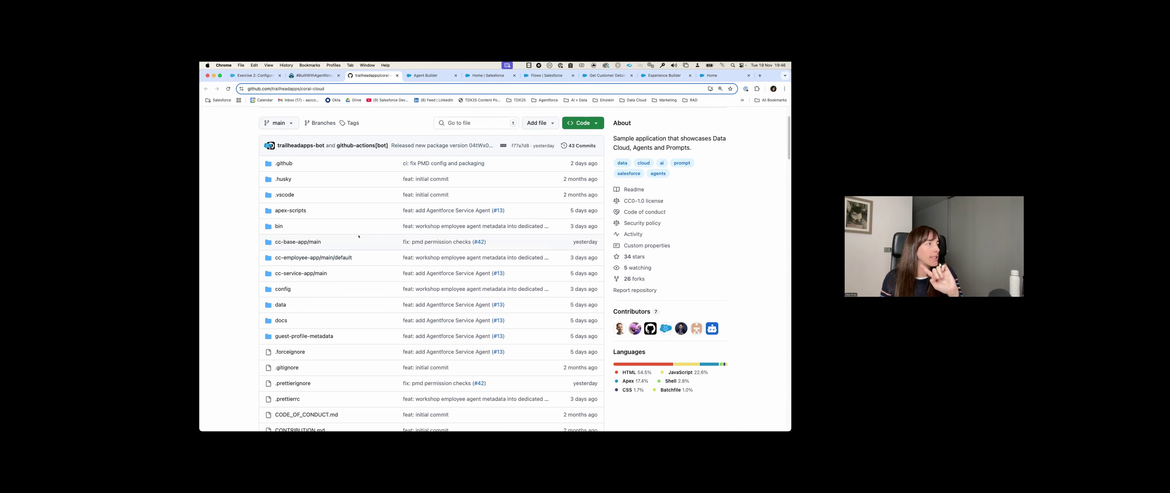
# Step: Open the "Quick Start: Build Your First Agent with Agentforce" project from the Trailhead quest page
pyautogui.click(313, 75)
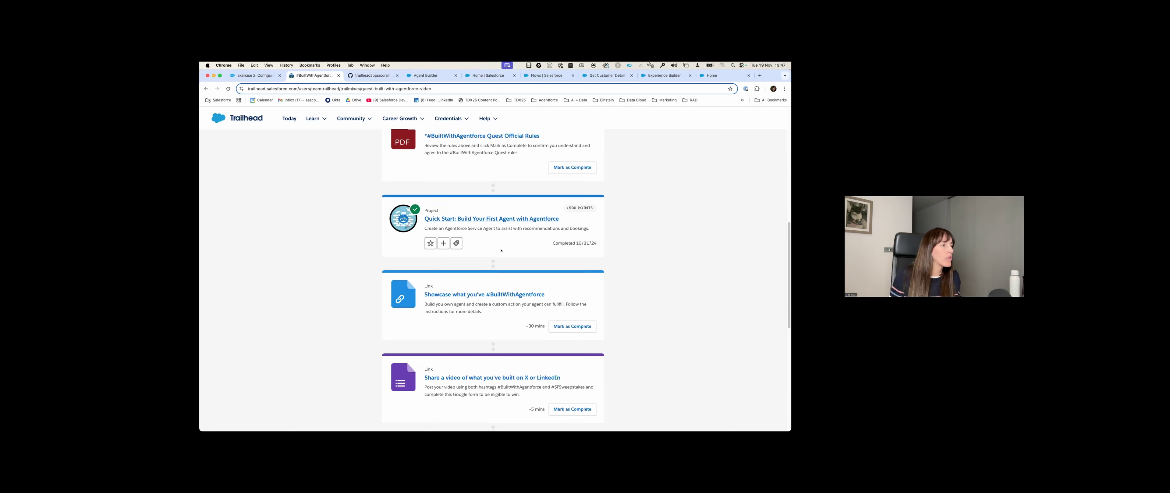
pyautogui.scroll(1, 499, 235)
pyautogui.click(499, 237)
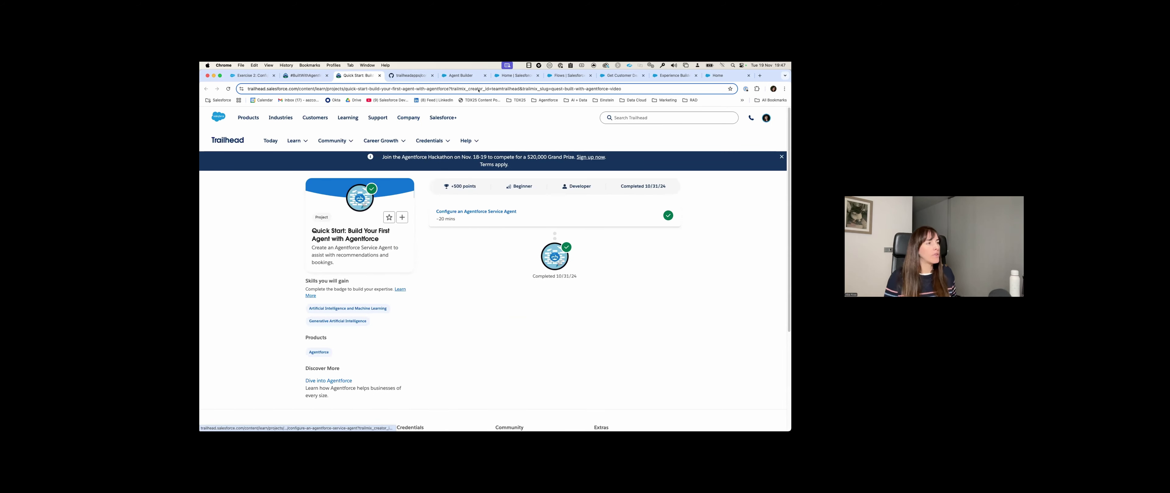
# Step: Return to the coral-cloud repository and browse the Apex classes in cc-base-app/main/default/classes
pyautogui.click(418, 76)
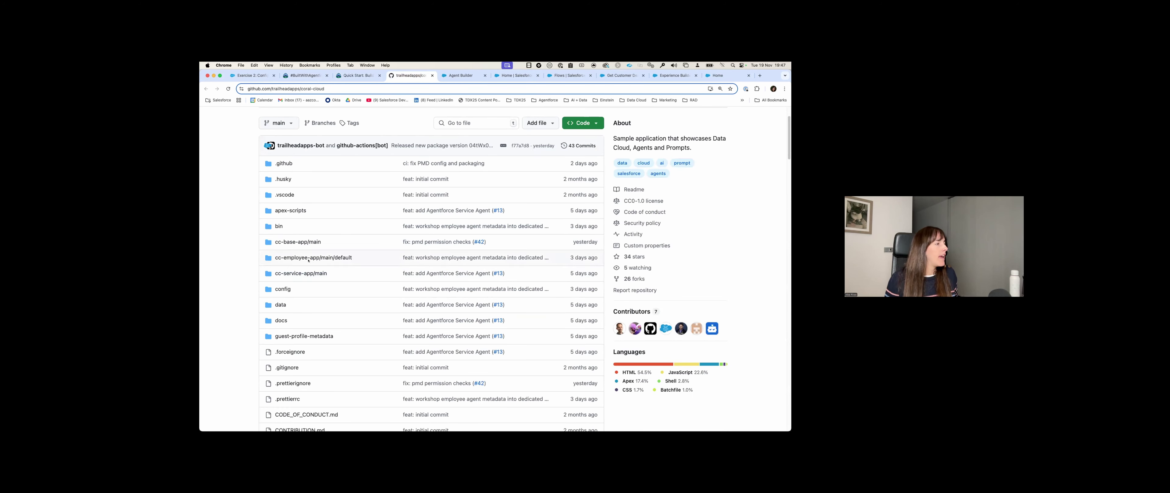
pyautogui.click(298, 242)
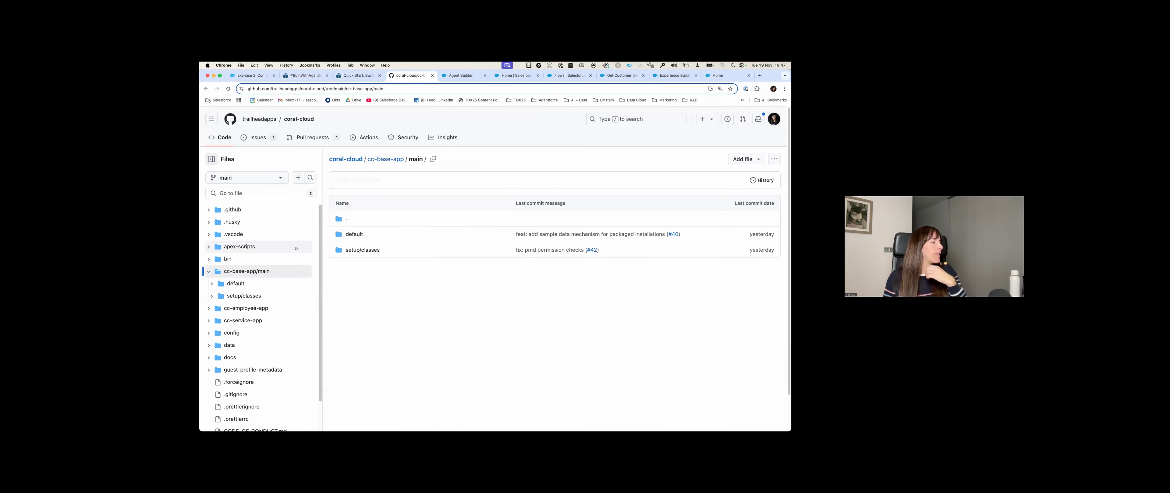
pyautogui.click(354, 234)
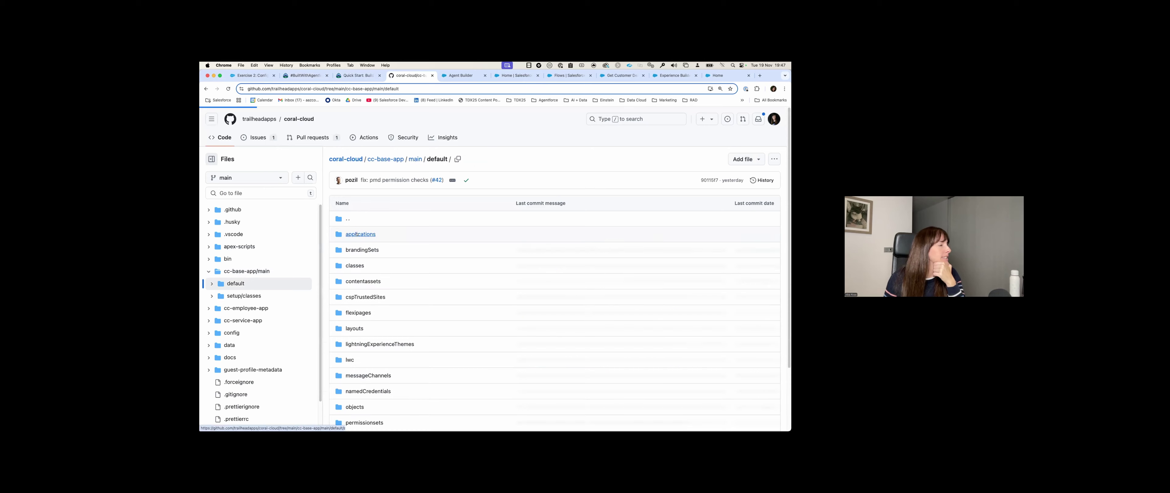
pyautogui.click(355, 266)
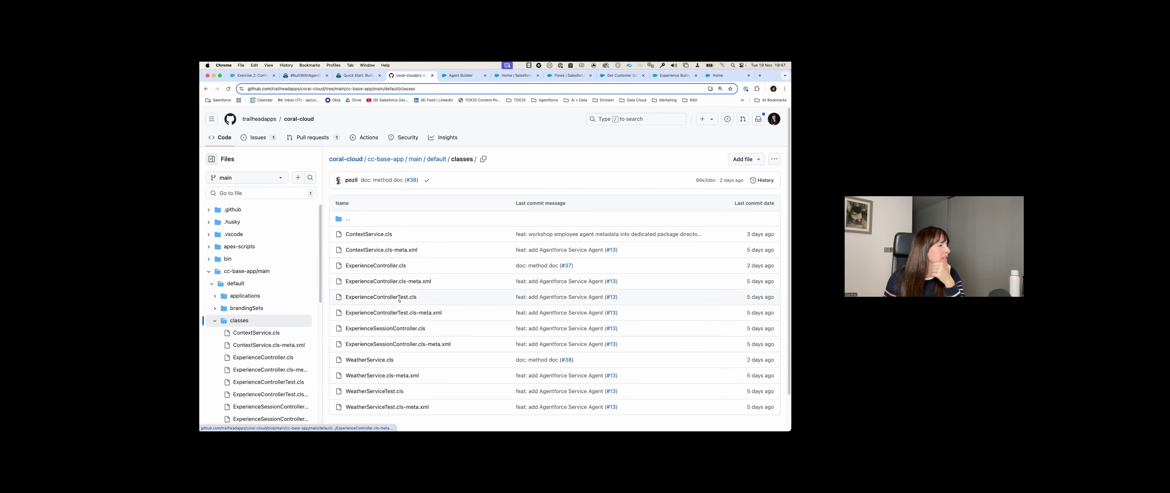
pyautogui.scroll(-2, 393, 316)
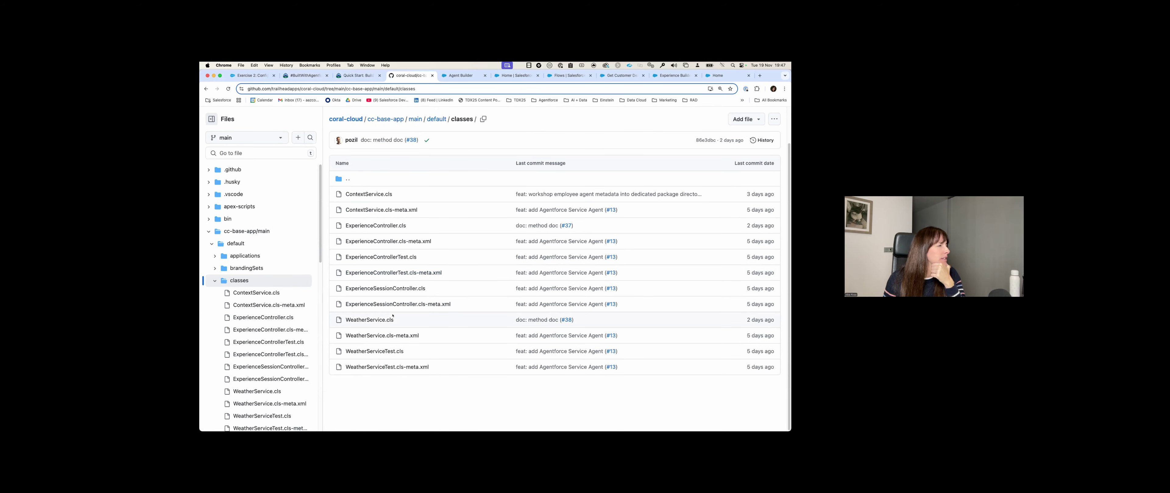
# Step: Search the repository files for "personali" and open PersonalizedGuestExperiences.cls from the cc-employee-app classes
pyautogui.click(252, 150)
pyautogui.write('personali')
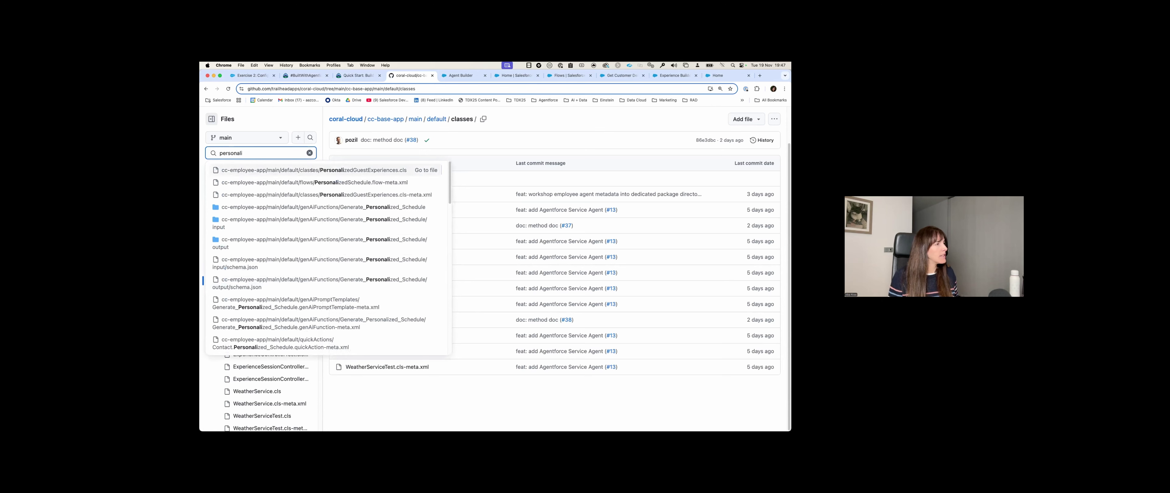
pyautogui.click(311, 170)
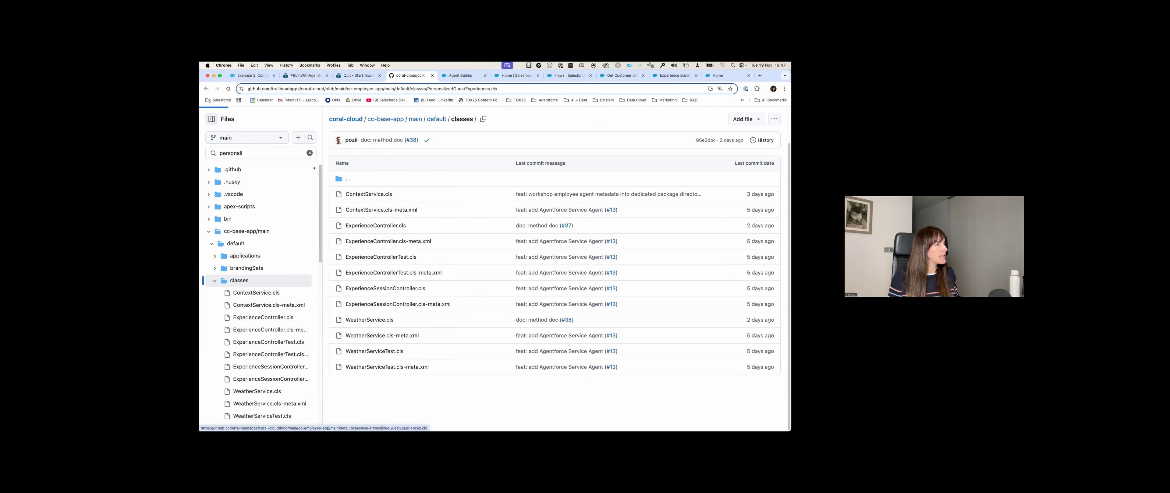
# Step: Enlarge the page and examine the getSessions invocable method and the Request class's invocable variable in PersonalizedGuestExperiences.cls
pyautogui.moveTo(376, 203); pyautogui.dragTo(569, 207)
pyautogui.press('super+equal')
pyautogui.click(566, 247)
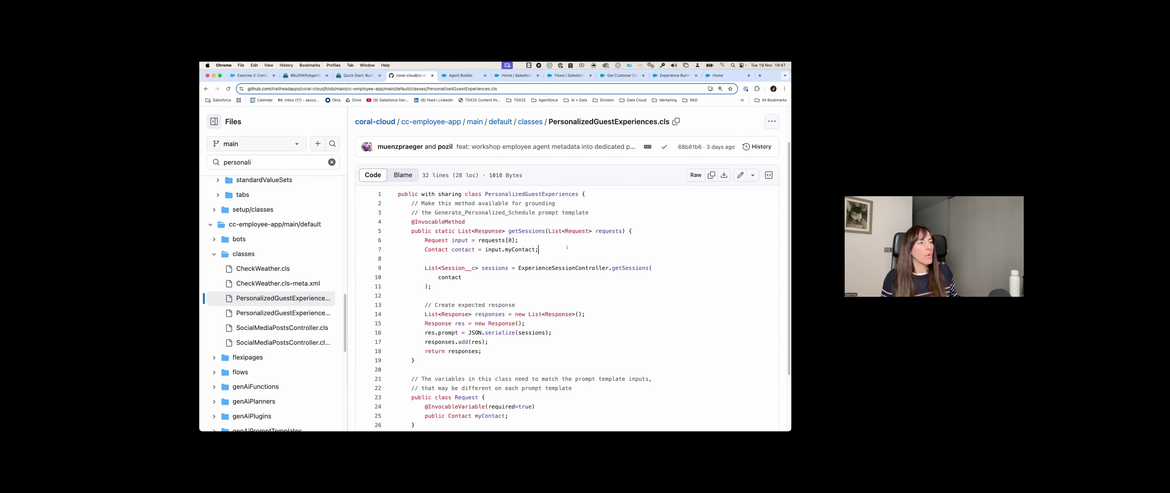
pyautogui.moveTo(598, 231); pyautogui.dragTo(462, 279)
pyautogui.scroll(-2, 541, 278)
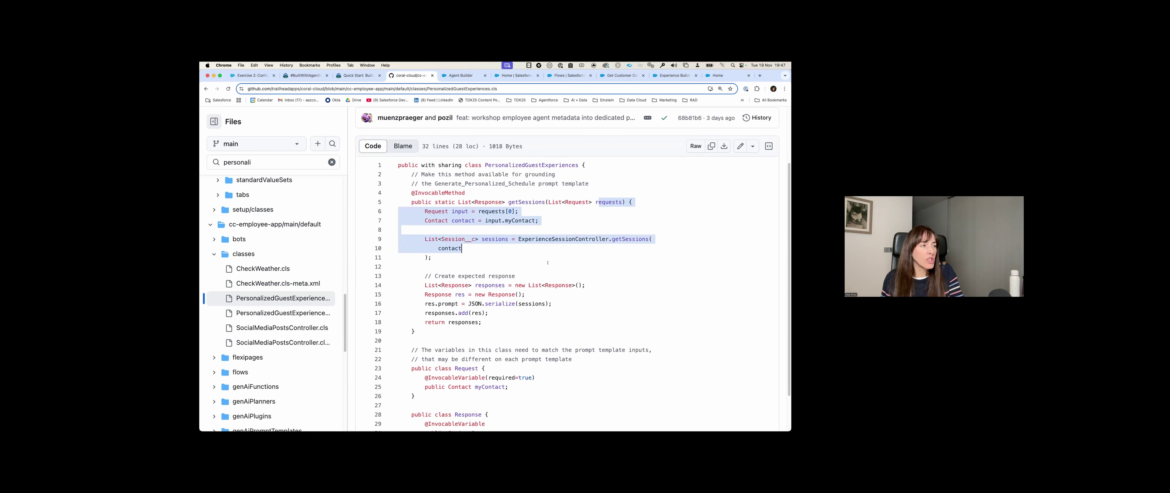
pyautogui.scroll(-3, 547, 263)
pyautogui.moveTo(425, 258); pyautogui.dragTo(475, 275)
pyautogui.moveTo(443, 330); pyautogui.dragTo(510, 340)
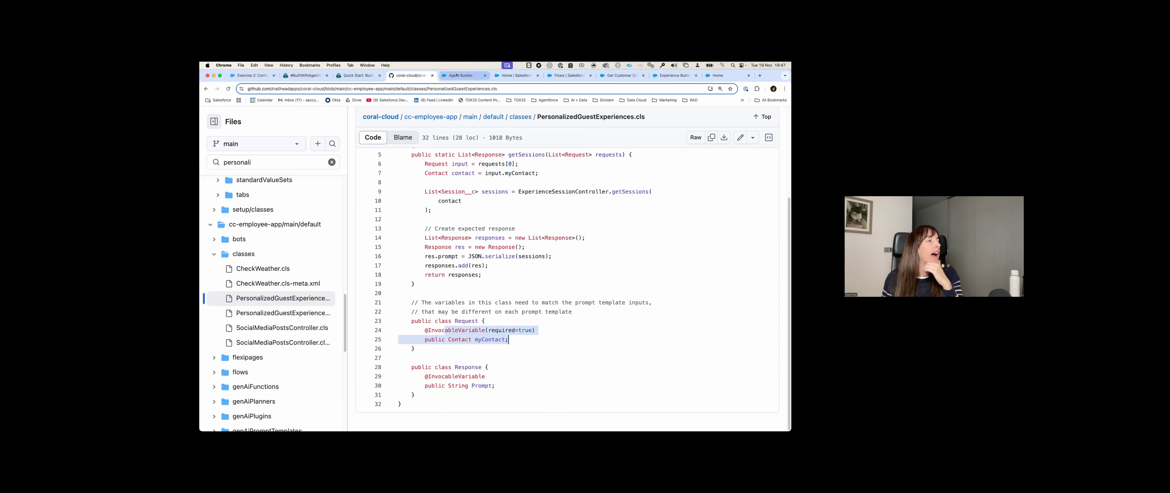
# Step: Return to Agent Builder and deactivate the CC Service Agent
pyautogui.click(515, 76)
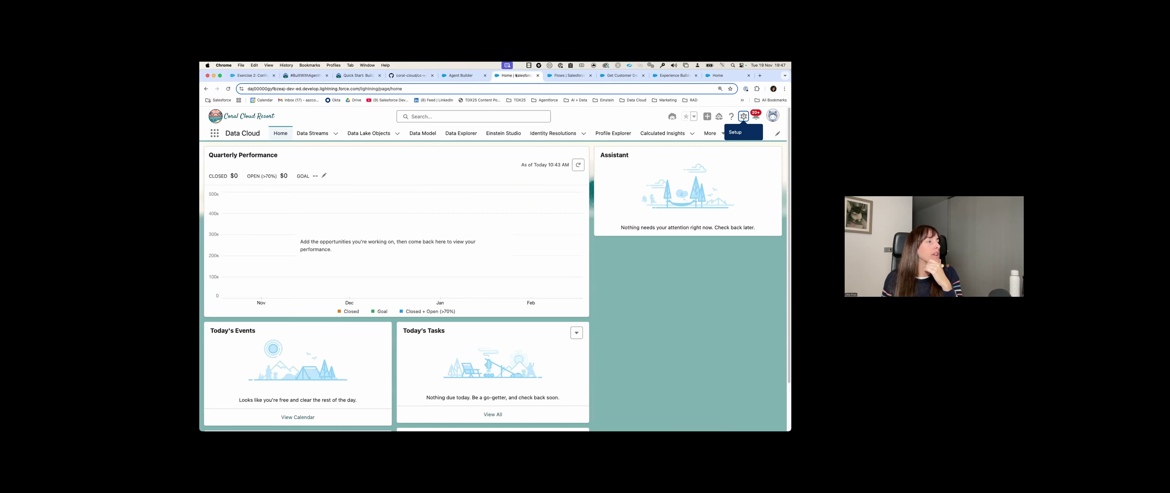
pyautogui.click(570, 76)
pyautogui.click(615, 76)
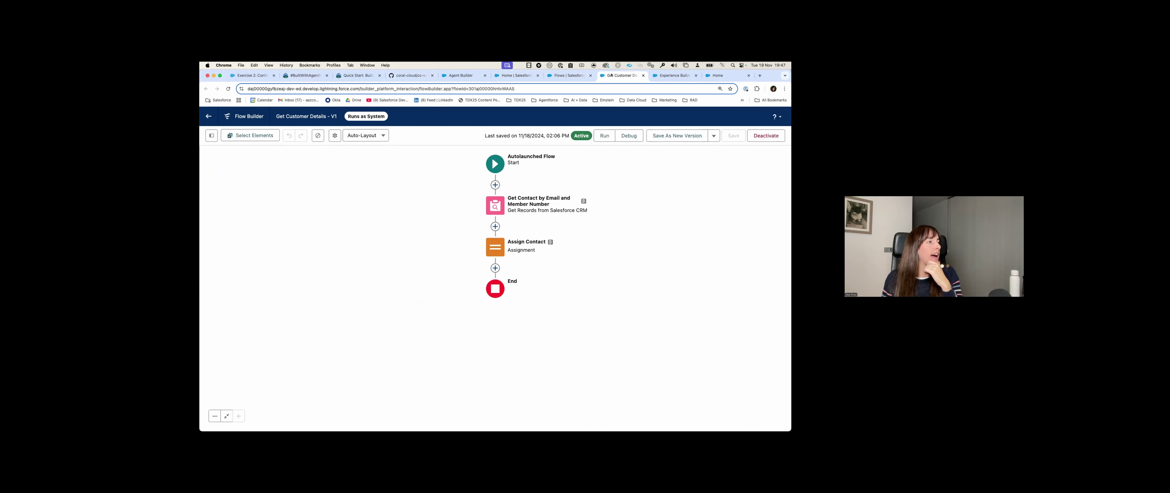
pyautogui.click(461, 75)
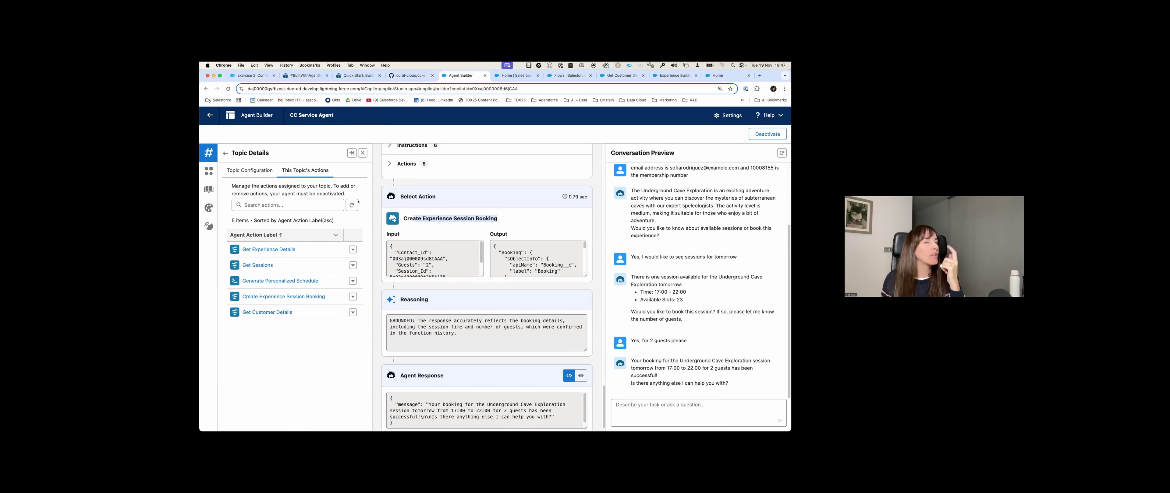
pyautogui.click(767, 134)
pyautogui.click(512, 288)
# Step: Try out a new agent action of type Flow that references Create Experience Session Booking, and close the dialog without creating it
pyautogui.click(341, 198)
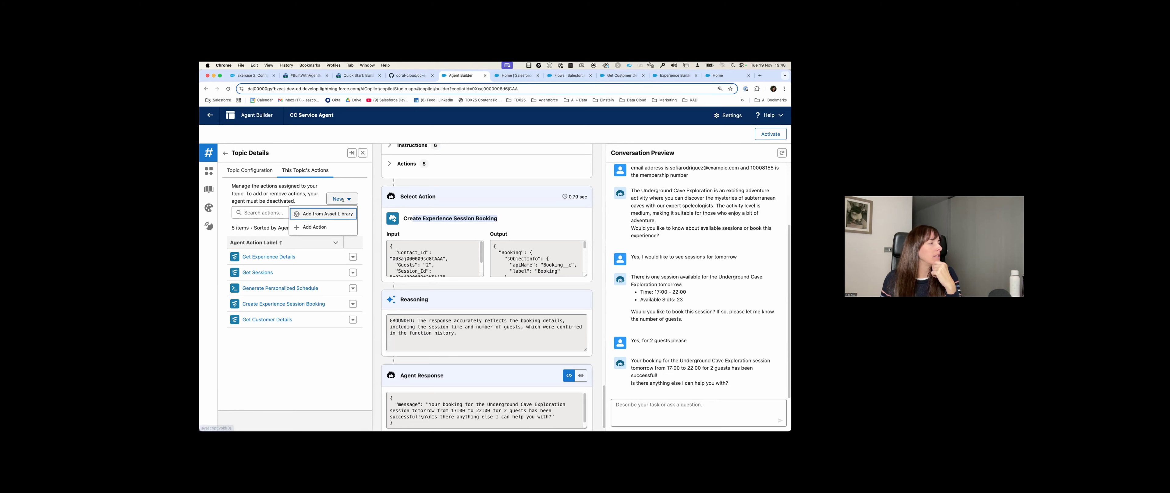
pyautogui.click(340, 226)
pyautogui.click(400, 236)
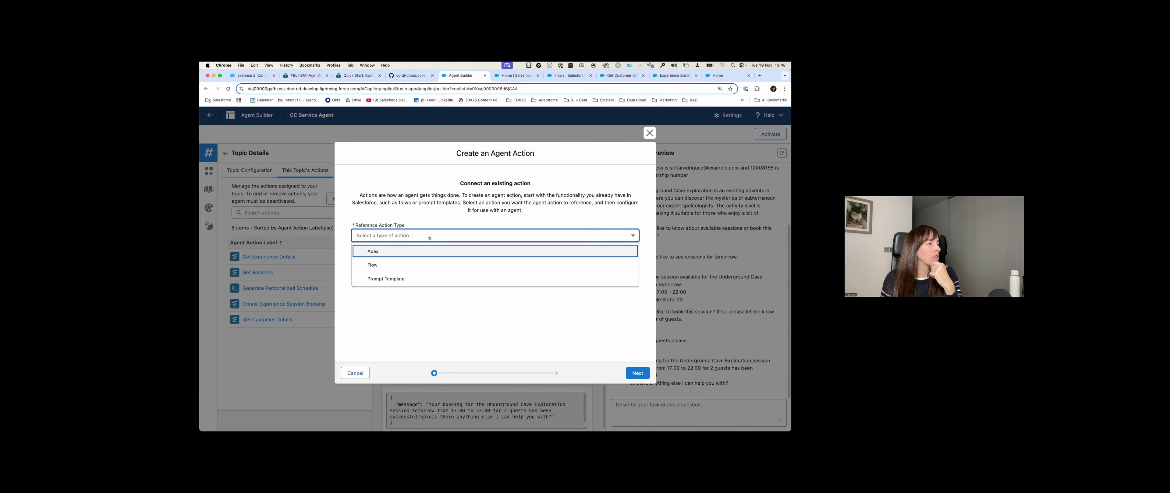
pyautogui.click(374, 265)
pyautogui.click(531, 260)
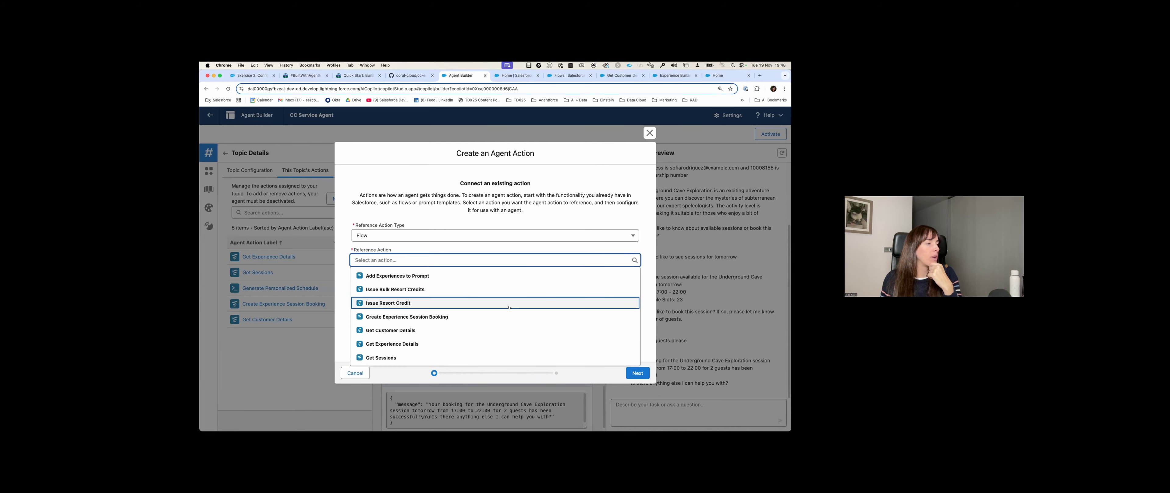
pyautogui.click(531, 312)
pyautogui.click(650, 133)
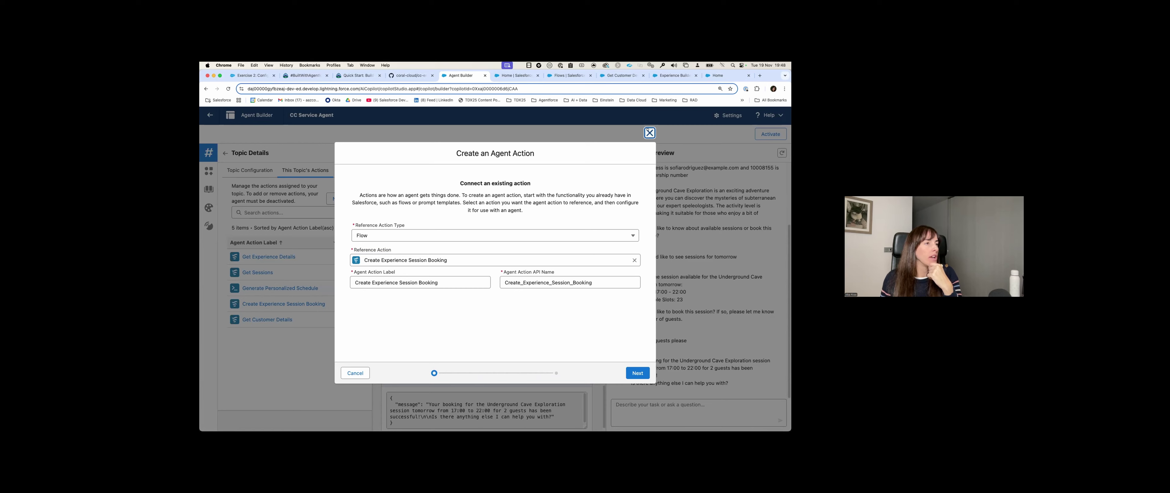
# Step: Leave the builder for Setup, search for "agent ac" and open the Agent Actions page
pyautogui.click(215, 119)
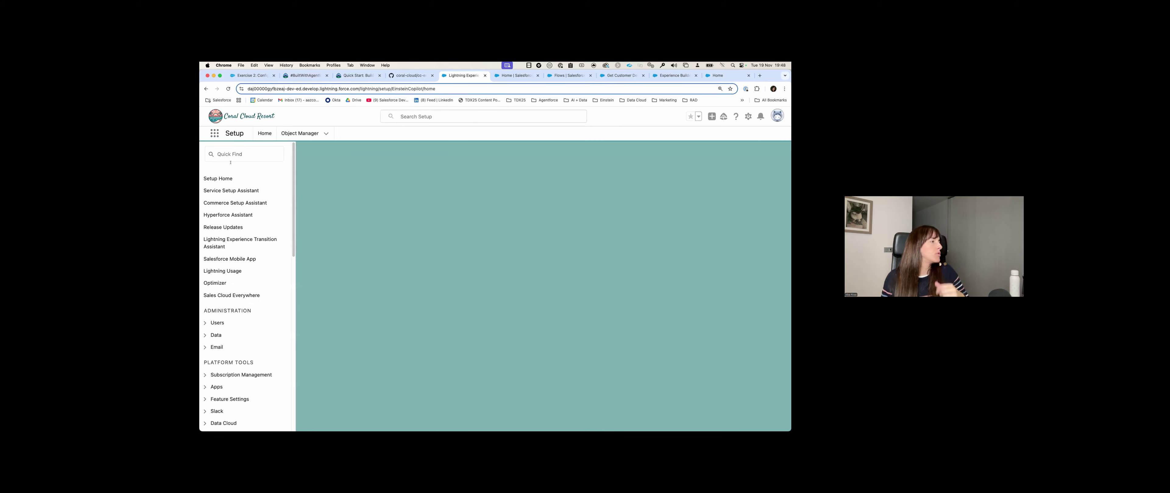
pyautogui.click(231, 151)
pyautogui.write('agent ac')
pyautogui.click(248, 215)
pyautogui.click(248, 214)
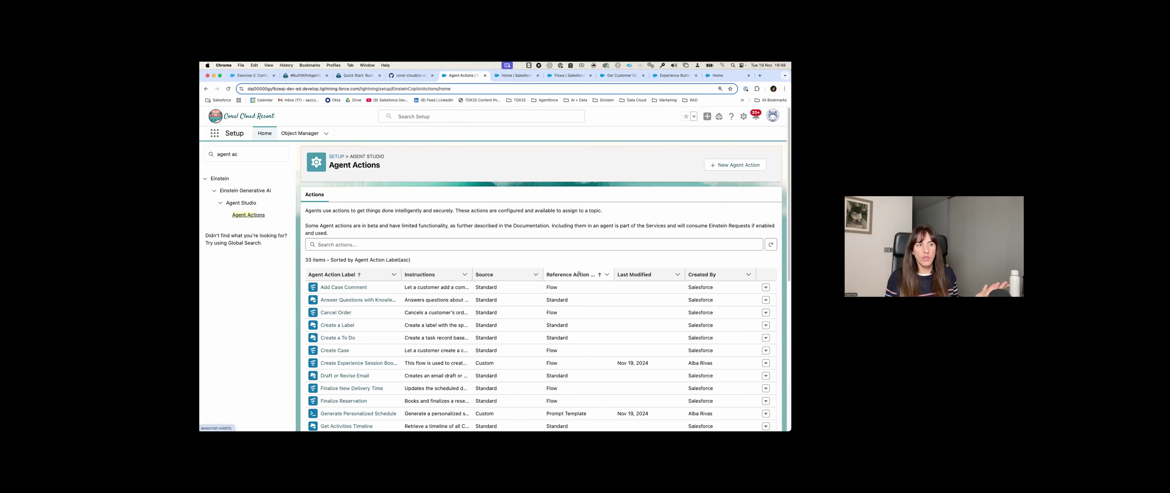
# Step: Open the Get Customer Details action and examine its reference flow and agent action instructions
pyautogui.scroll(-5, 369, 256)
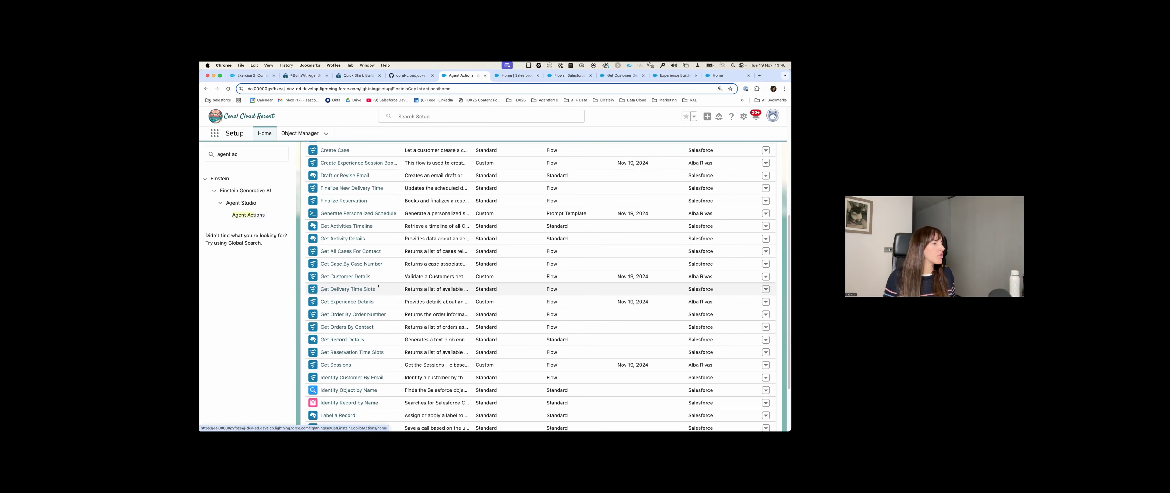
pyautogui.click(359, 277)
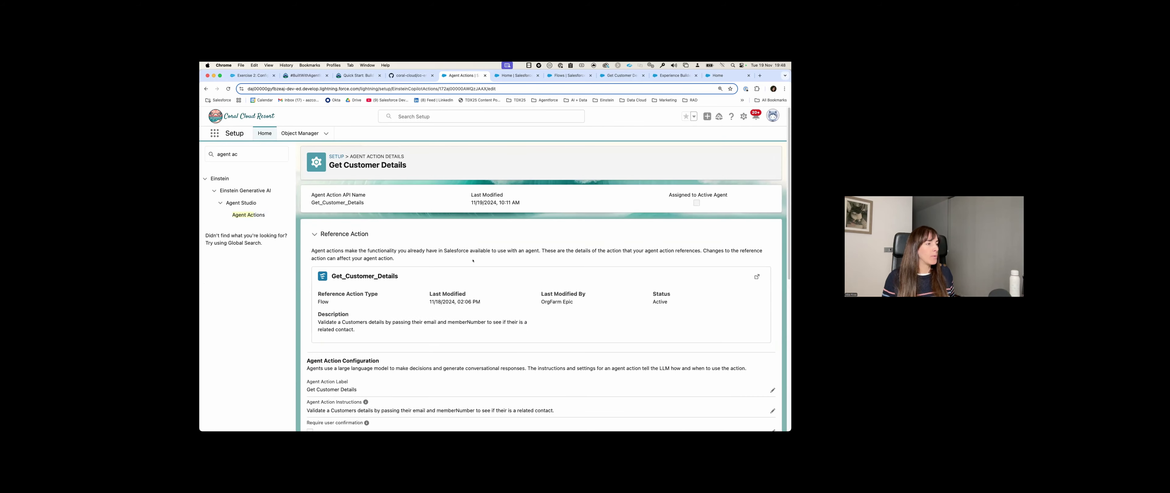
pyautogui.scroll(-3, 453, 244)
pyautogui.scroll(-1, 364, 271)
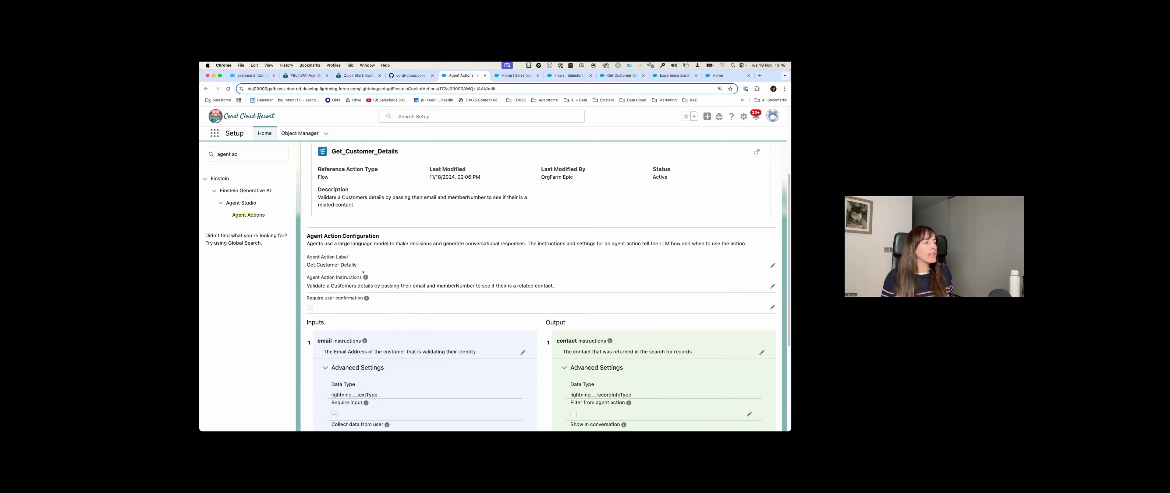
pyautogui.scroll(-1, 362, 298)
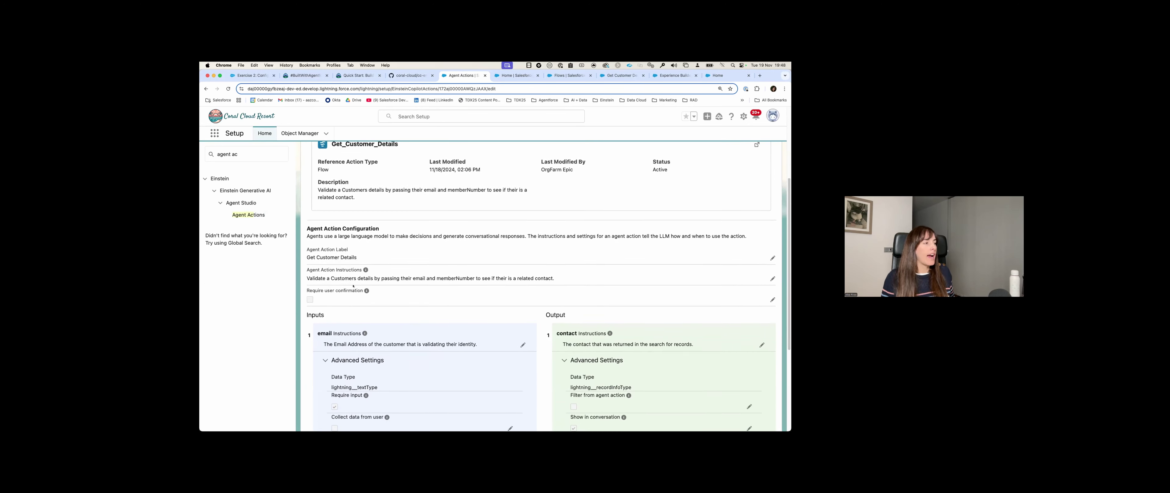
pyautogui.moveTo(349, 269); pyautogui.dragTo(543, 269)
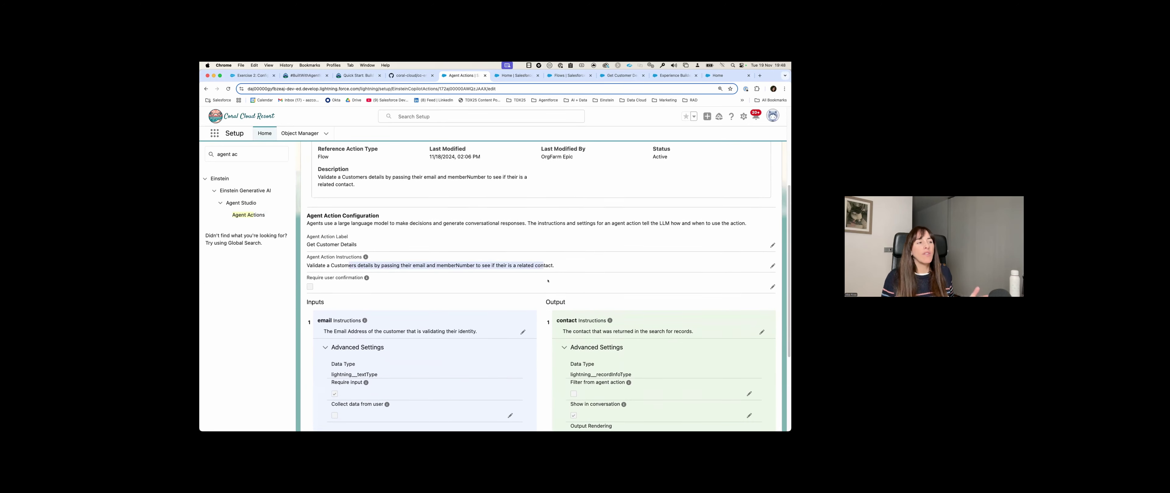
# Step: Examine the email and memberNumber inputs and the contact output of Get Customer Details, including the Show in conversation setting
pyautogui.scroll(-2, 545, 277)
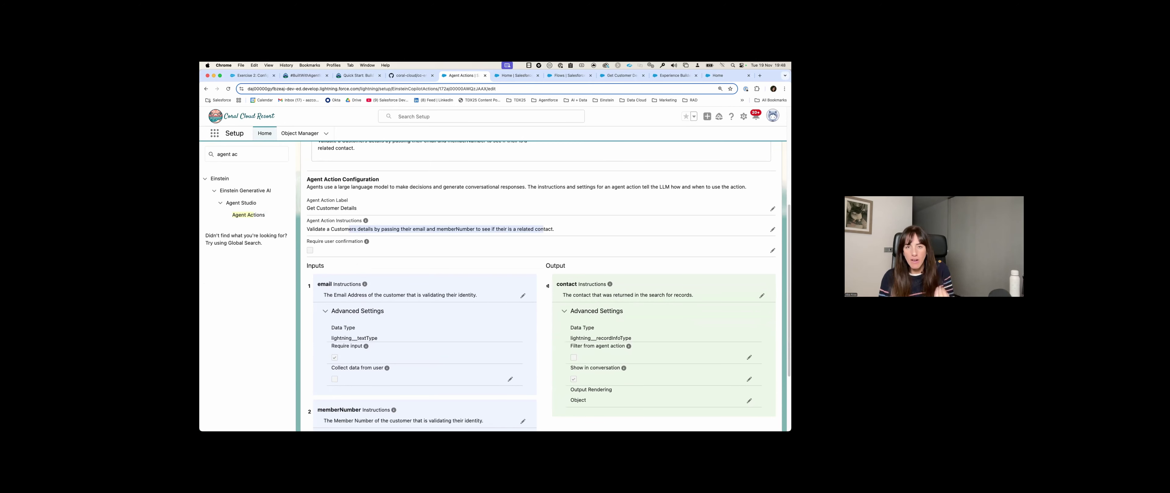
pyautogui.scroll(-1, 545, 282)
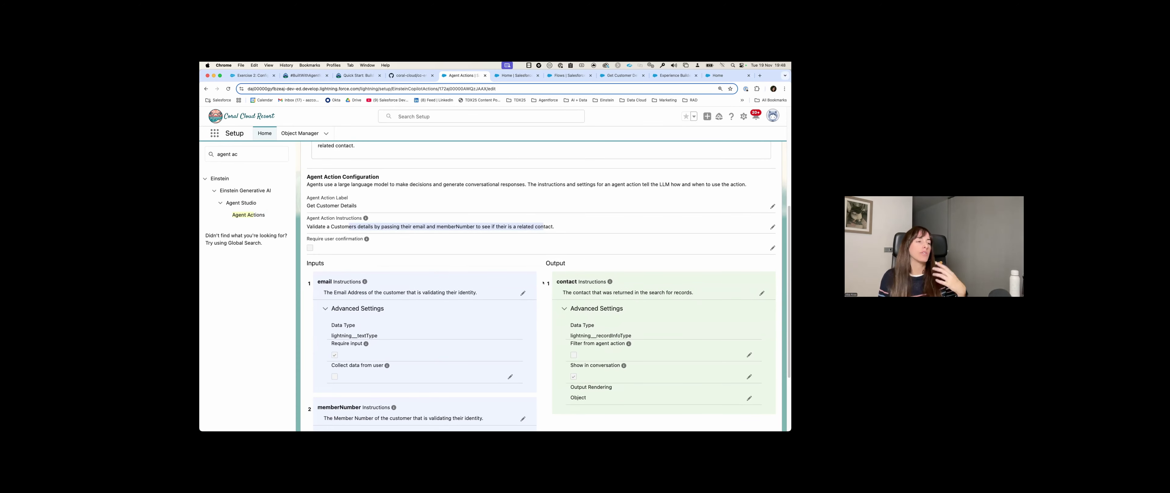
pyautogui.scroll(-2, 541, 290)
pyautogui.scroll(-3, 541, 290)
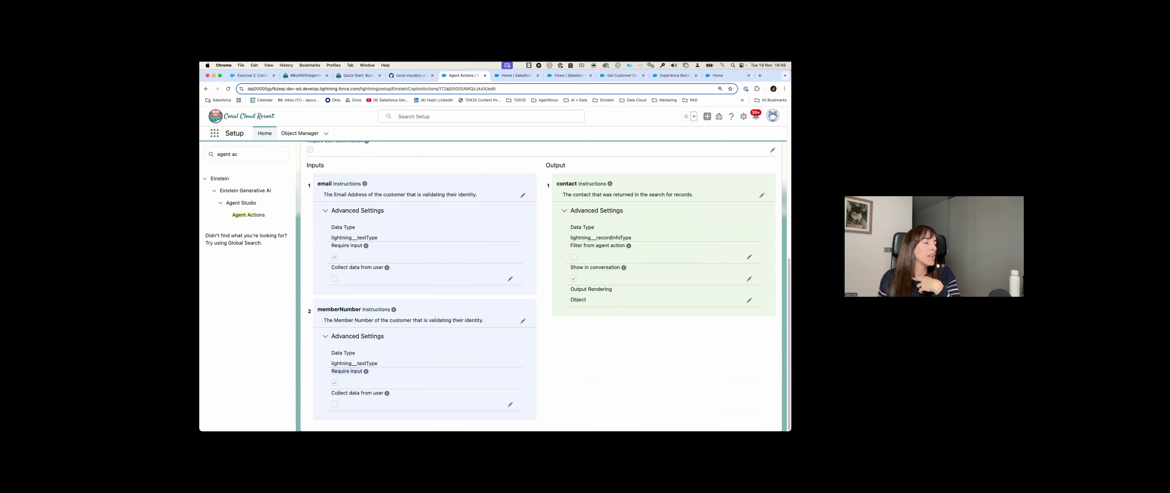
pyautogui.moveTo(383, 394)
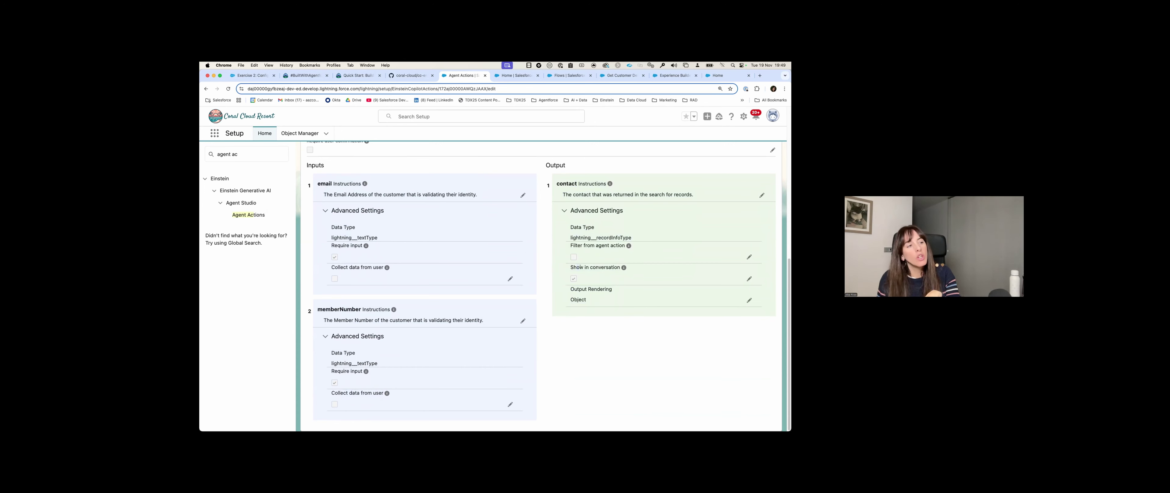
pyautogui.moveTo(576, 268); pyautogui.dragTo(610, 272)
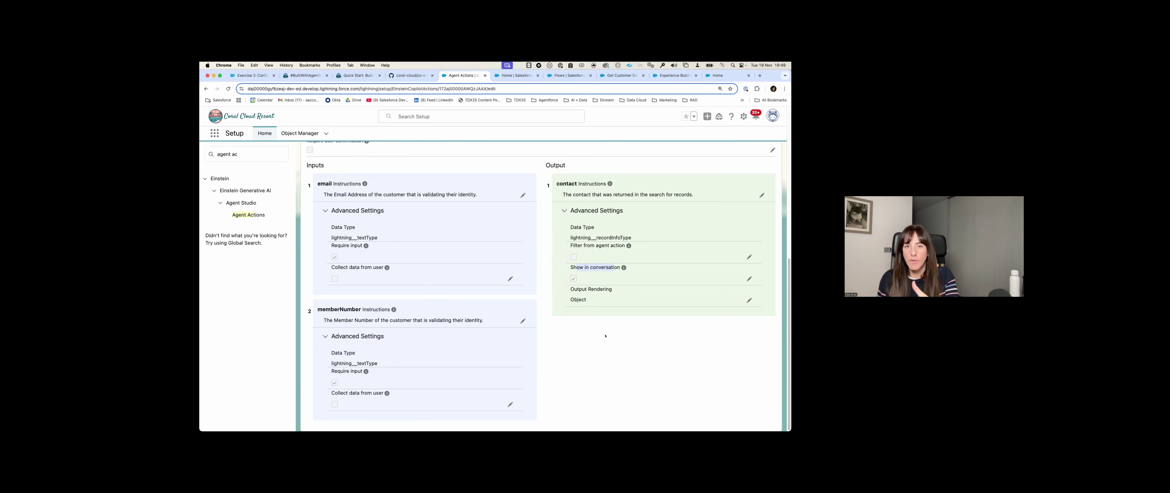
pyautogui.scroll(5, 605, 336)
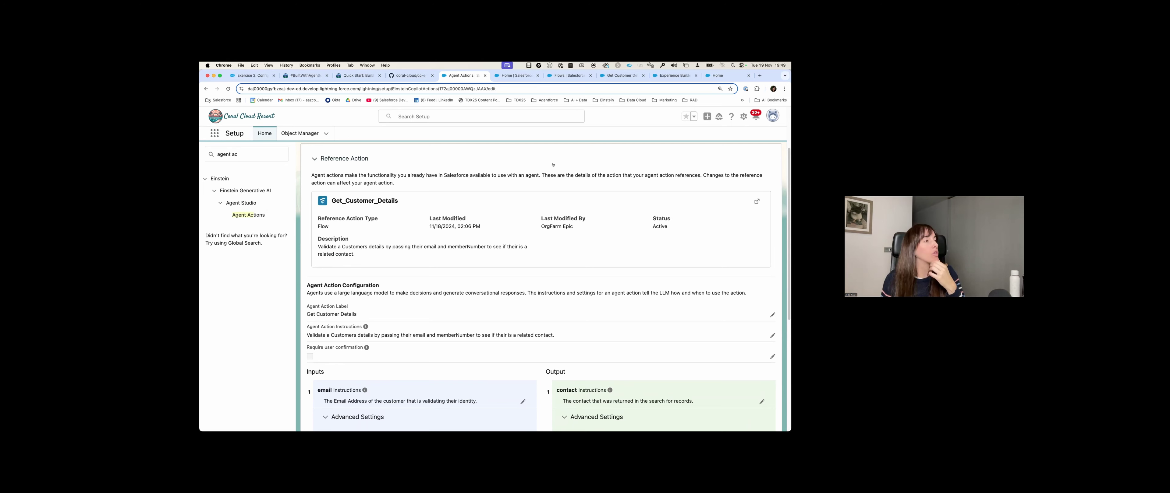
pyautogui.scroll(1, 551, 159)
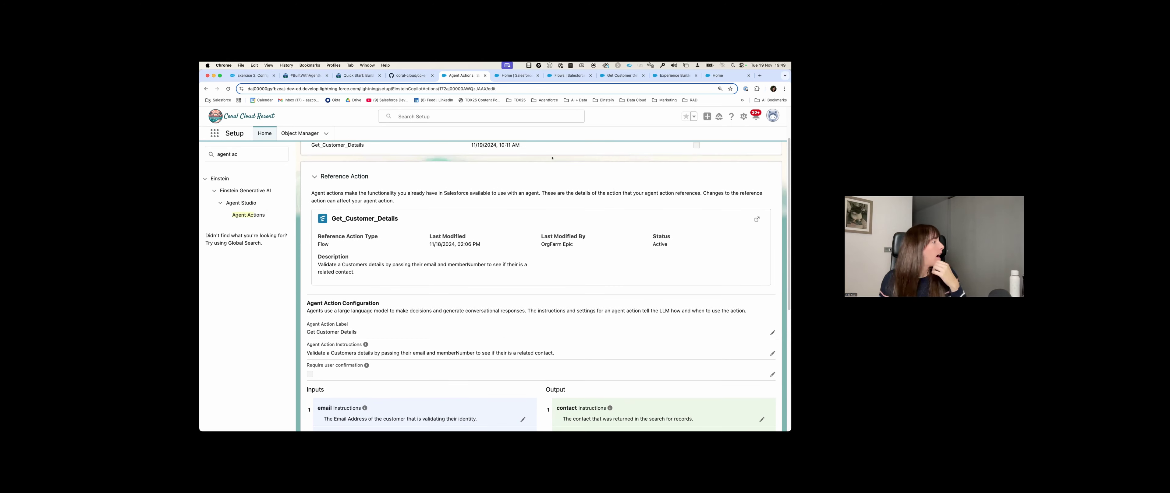
# Step: Switch to the Coral Cloud site in Experience Builder and search the components for "embedd" to find Embedded Messaging
pyautogui.click(722, 75)
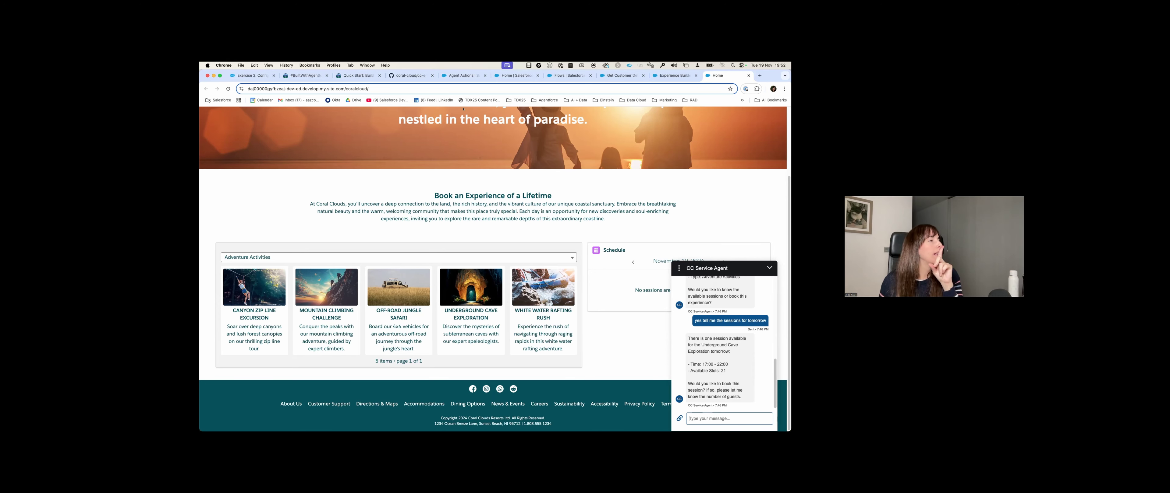
pyautogui.click(400, 76)
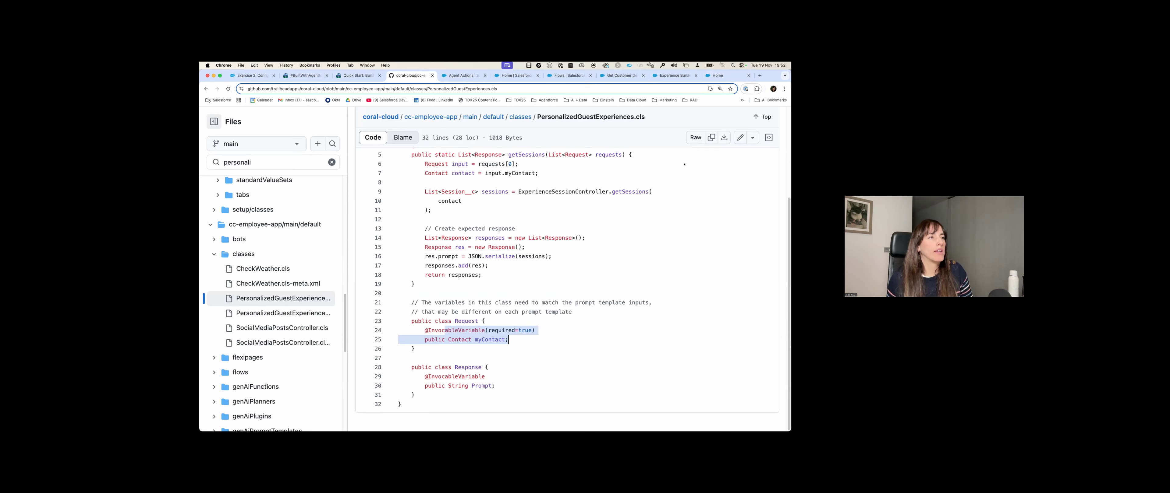
pyautogui.click(724, 76)
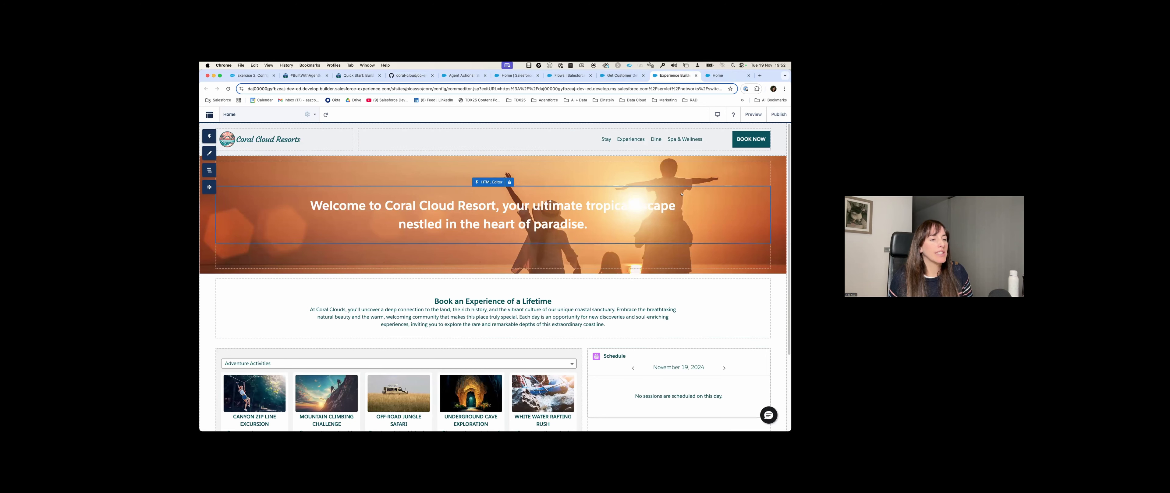
pyautogui.click(679, 386)
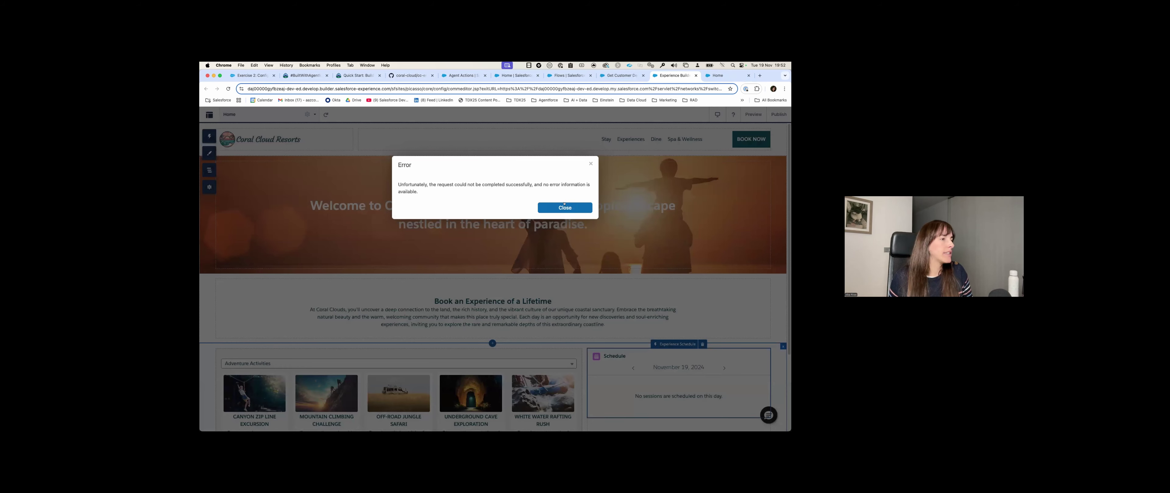
pyautogui.click(564, 207)
pyautogui.click(209, 135)
pyautogui.write('embed')
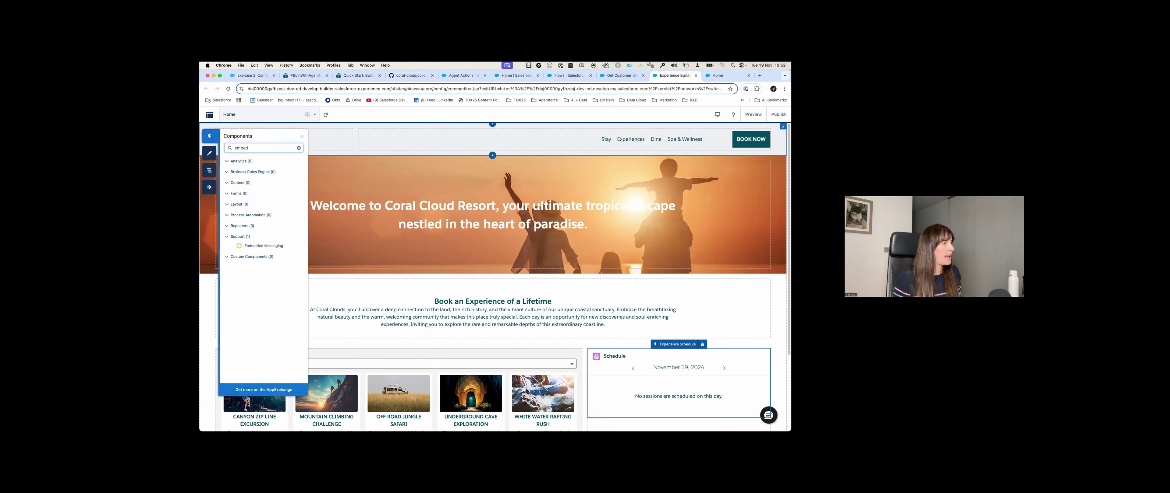
pyautogui.write('d')
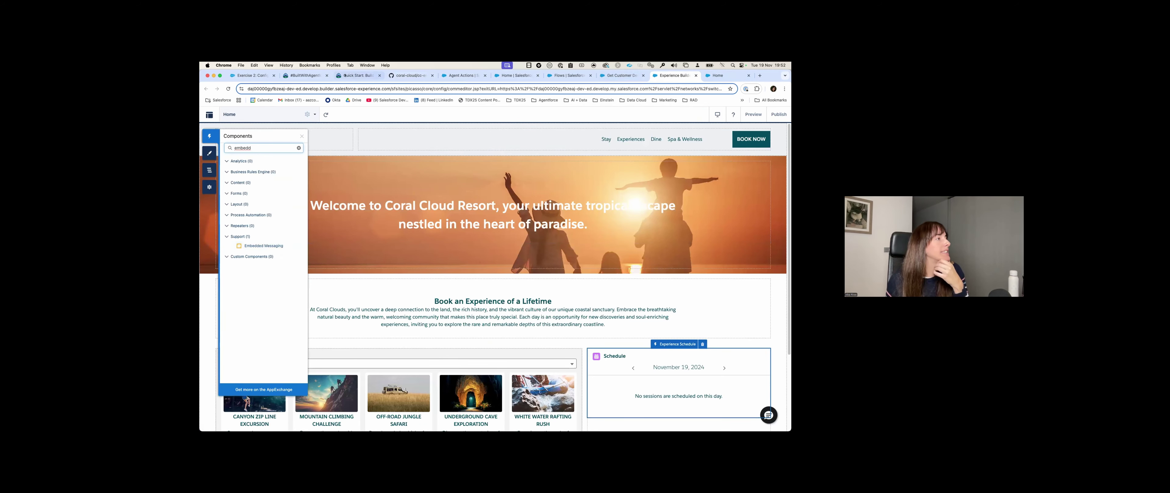
# Step: Open the Trailhead unit "Configure an Agentforce Service Agent" and examine its "Publish the Experience Cloud Site" instructions
pyautogui.click(356, 75)
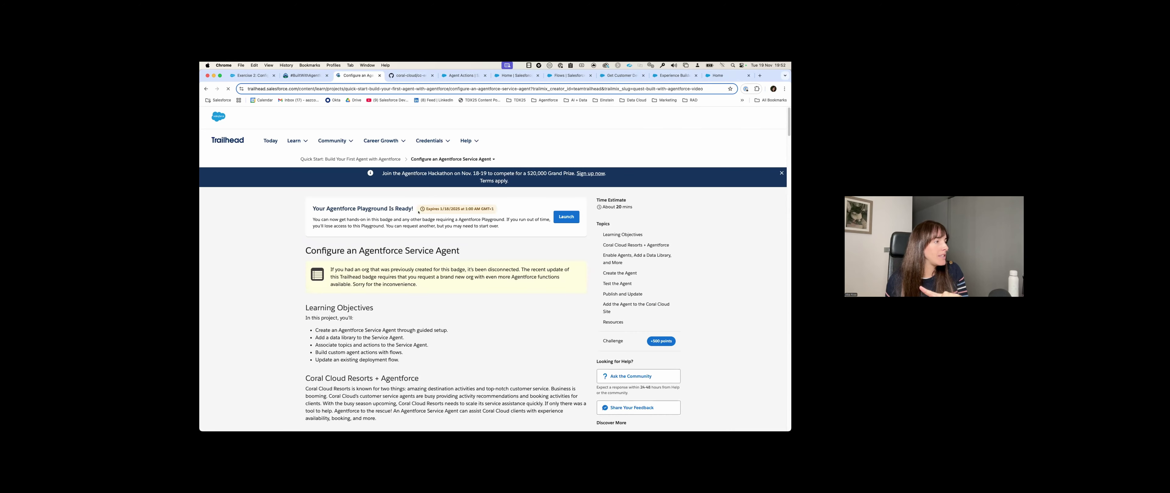
pyautogui.scroll(-3, 466, 275)
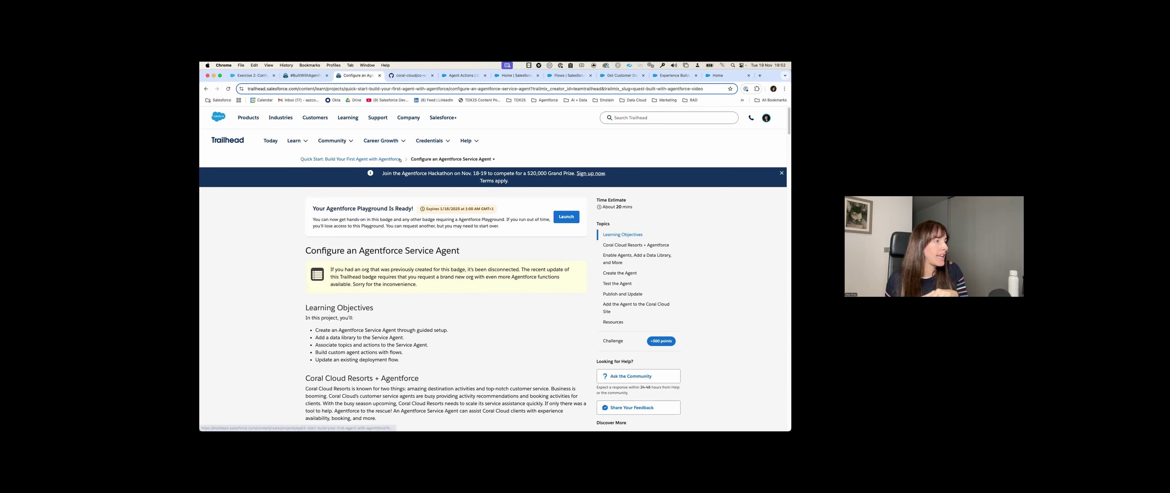
pyautogui.scroll(-3, 478, 291)
pyautogui.scroll(-8, 478, 291)
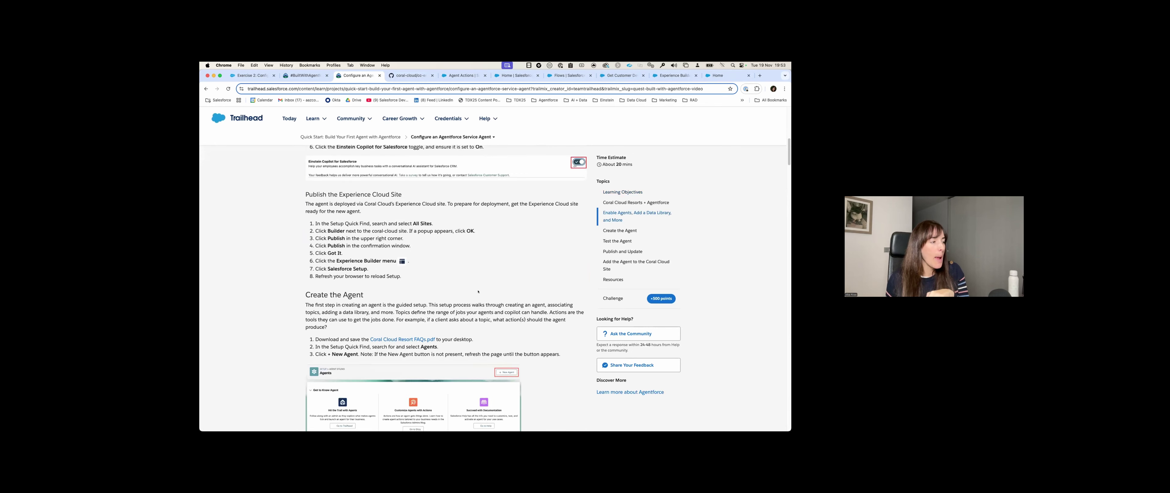
pyautogui.moveTo(324, 203); pyautogui.dragTo(401, 276)
pyautogui.moveTo(354, 305); pyautogui.dragTo(358, 354)
pyautogui.moveTo(334, 202); pyautogui.dragTo(403, 267)
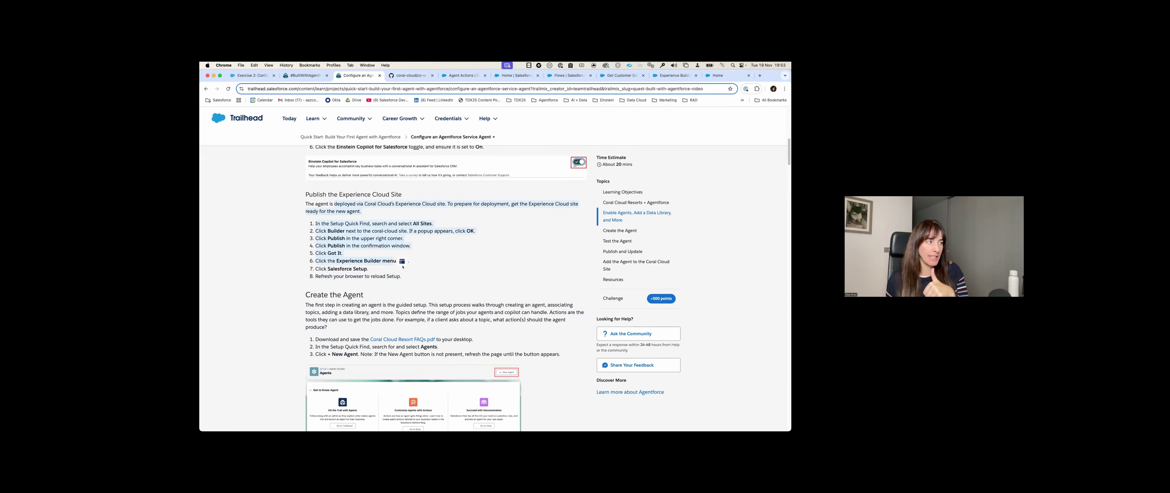
# Step: Read through the "Create the Agent" and "Add Custom Topics and Actions" sections of the Trailhead unit
pyautogui.scroll(-5, 416, 268)
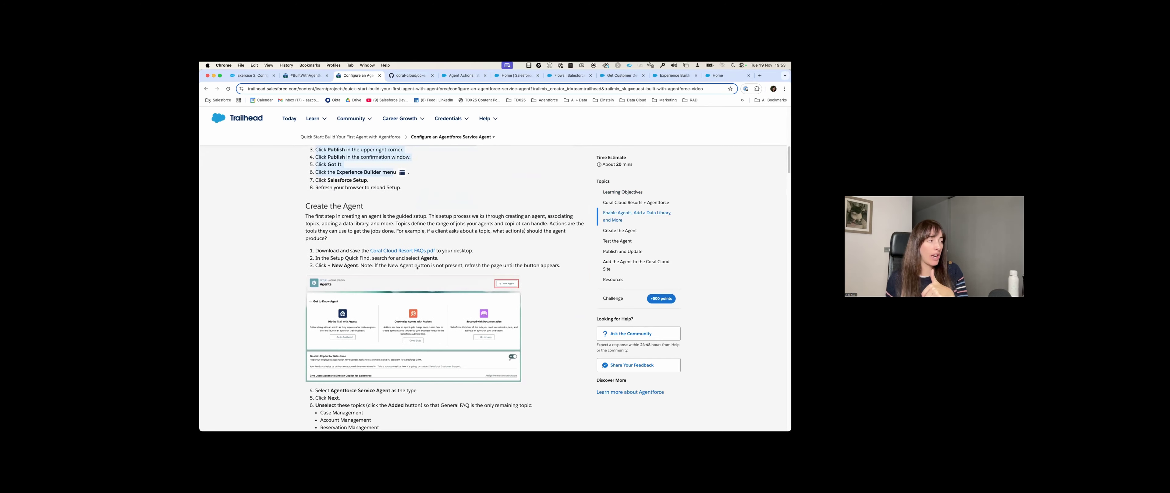
pyautogui.scroll(-10, 417, 268)
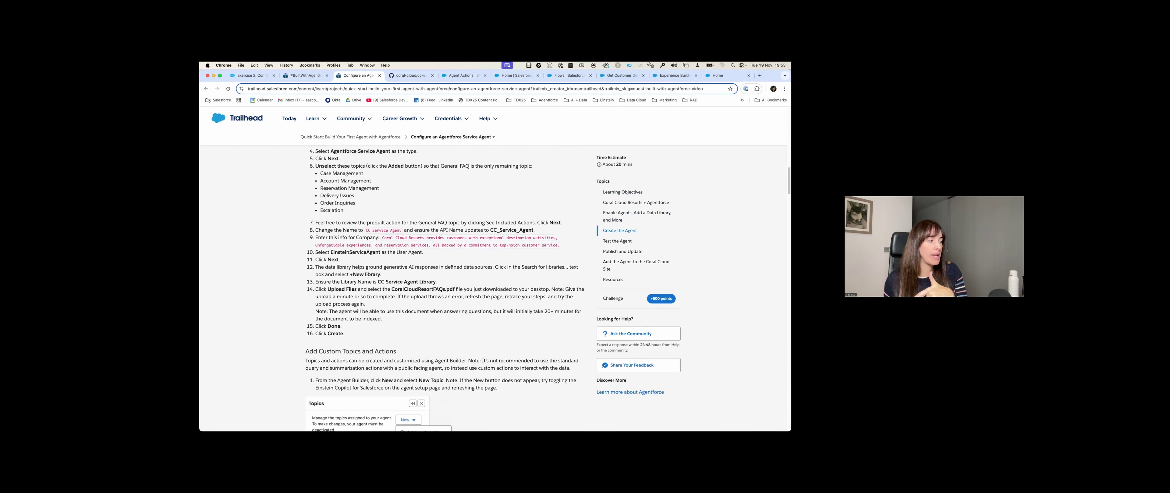
pyautogui.scroll(-4, 417, 241)
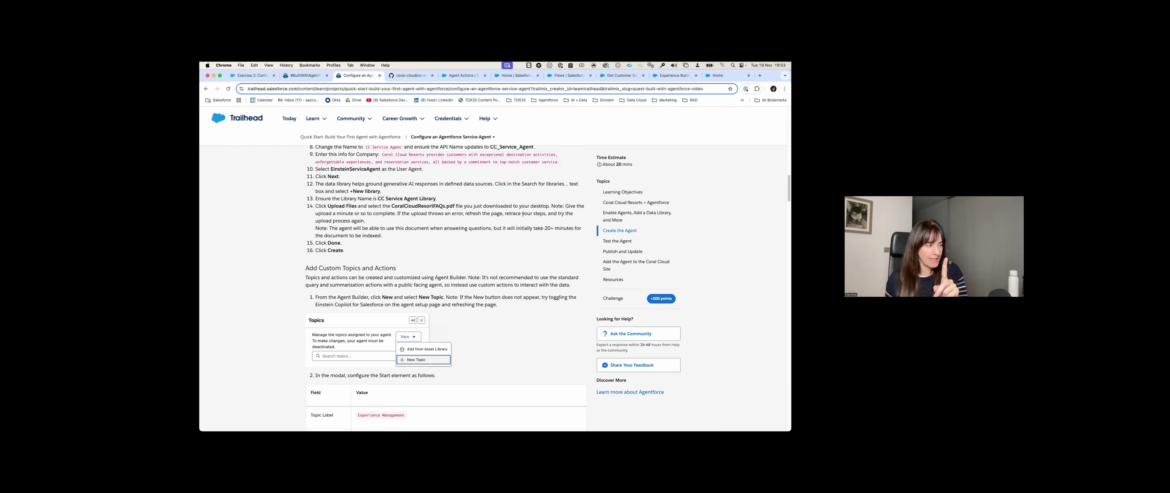
# Step: Switch to the Agentforce Workshop page for Exercise 2, Configure a Service Deployment
pyautogui.hotkey('ctrl', 'shift', 'Tab')
pyautogui.hotkey('ctrl', 'shift', 'Tab')
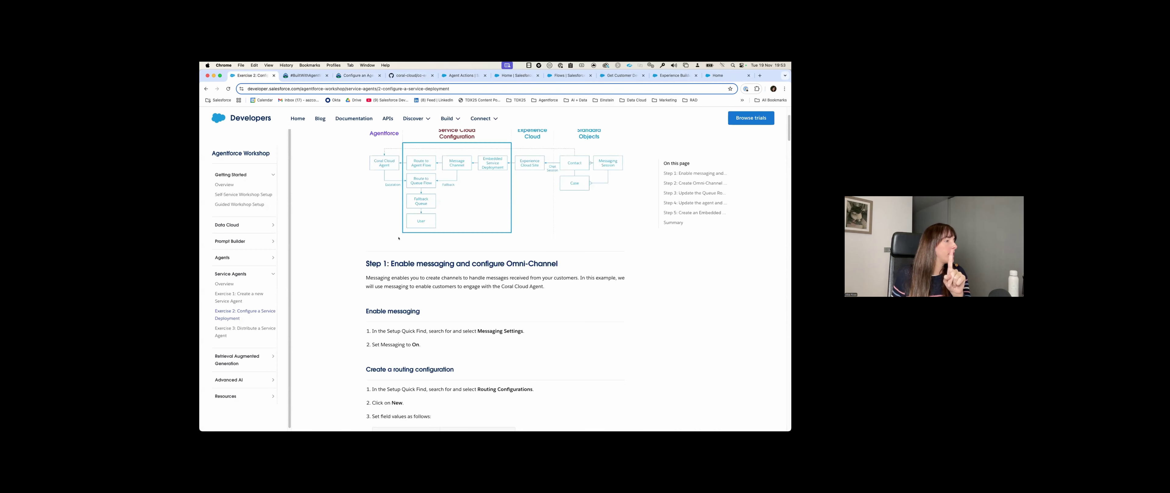
# Step: Examine the service deployment architecture diagram in Exercise 2 of the Agentforce Workshop, briefly checking the Trailhead unit on configuring a service agent
pyautogui.scroll(-1, 272, 315)
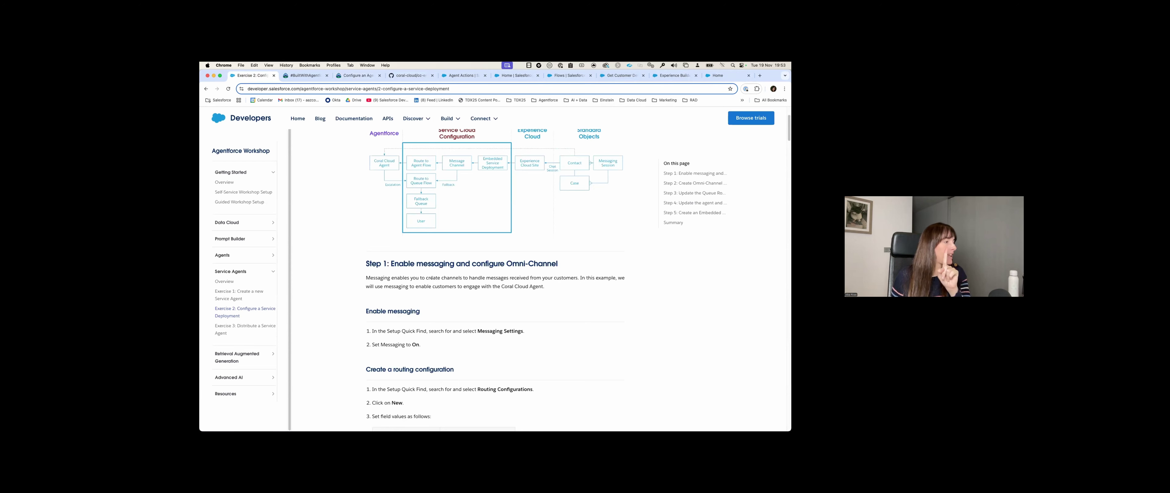
pyautogui.scroll(5, 526, 291)
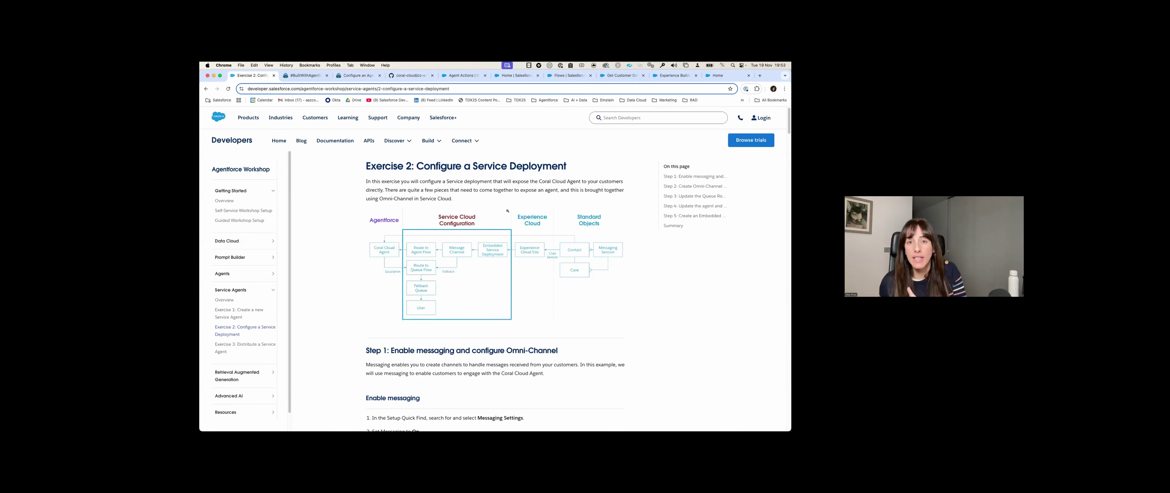
pyautogui.click(291, 89)
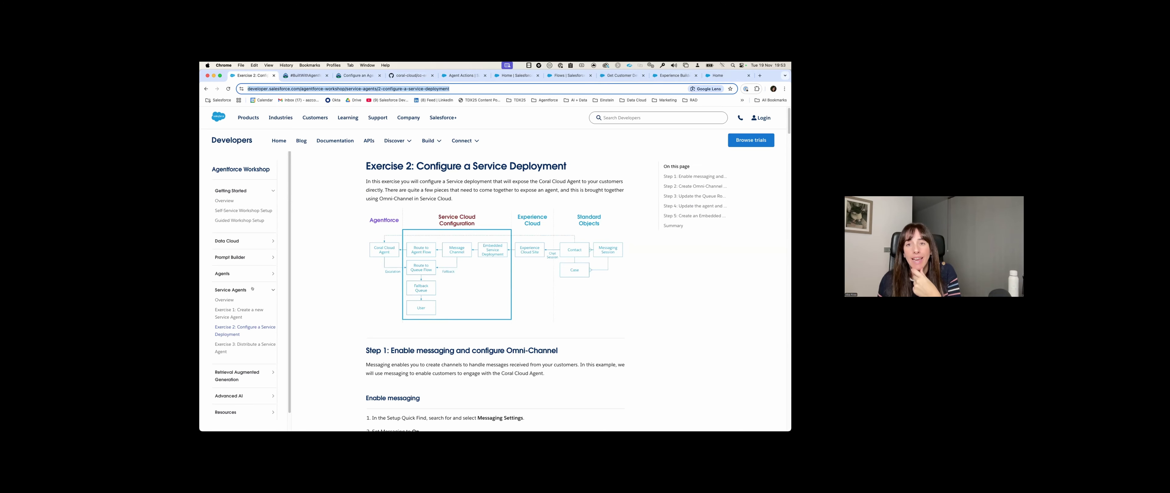
pyautogui.scroll(-1, 252, 289)
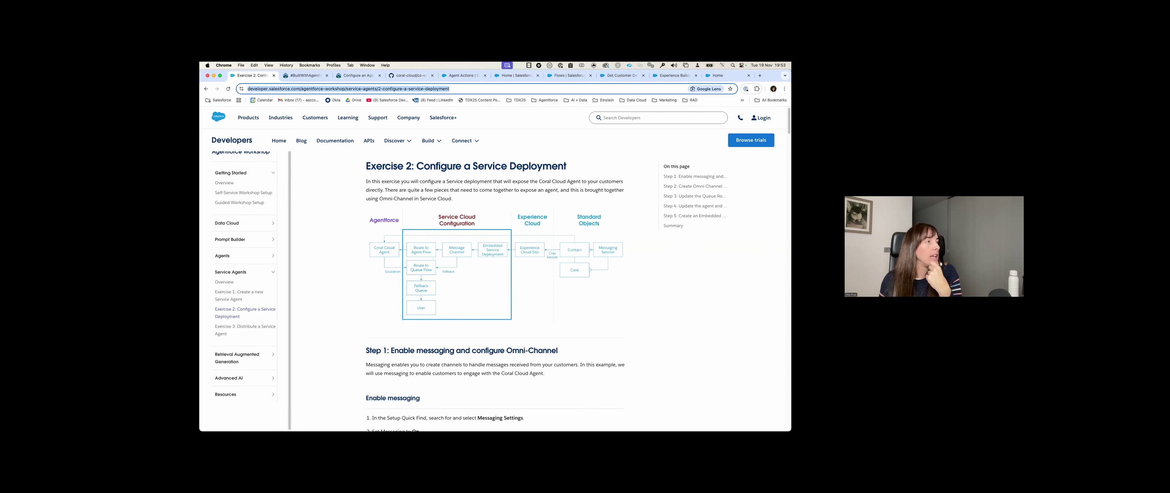
pyautogui.click(354, 75)
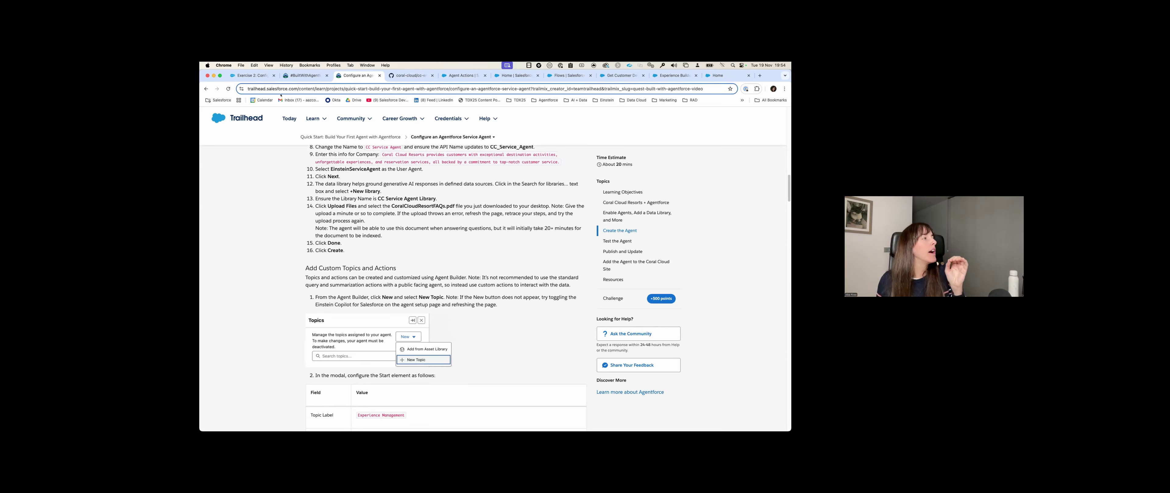
pyautogui.click(253, 76)
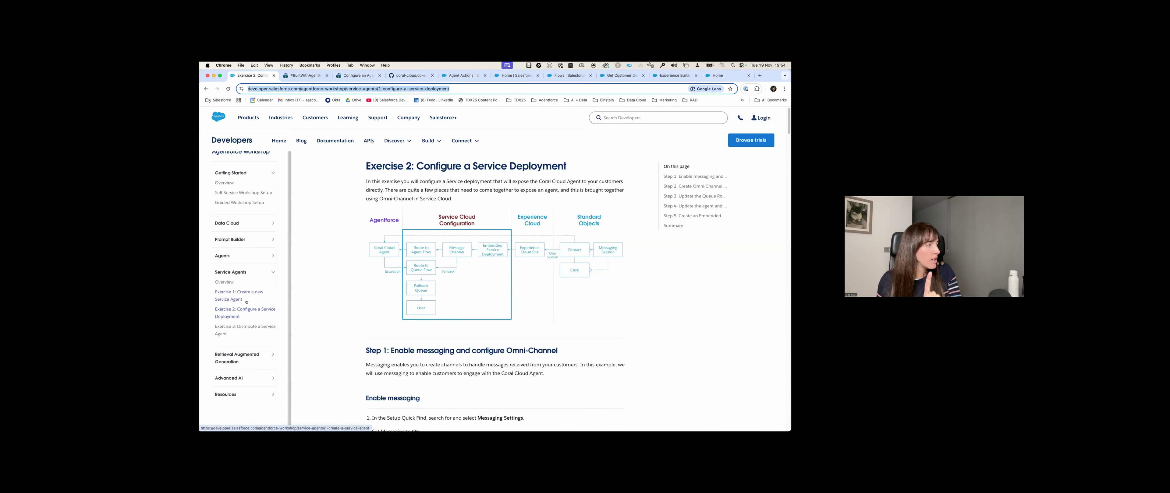
pyautogui.scroll(-1, 440, 236)
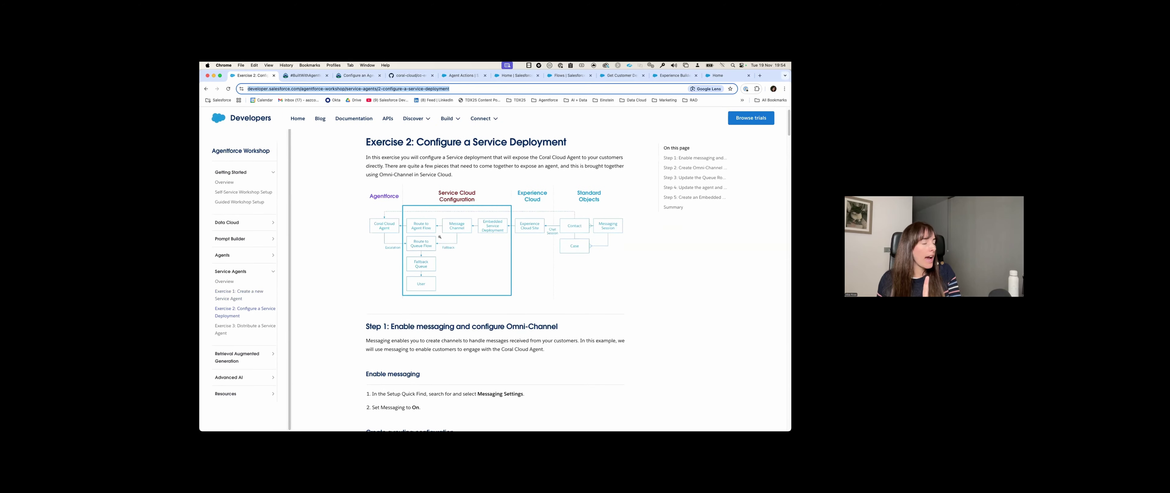
pyautogui.scroll(-3, 440, 236)
pyautogui.scroll(4, 448, 242)
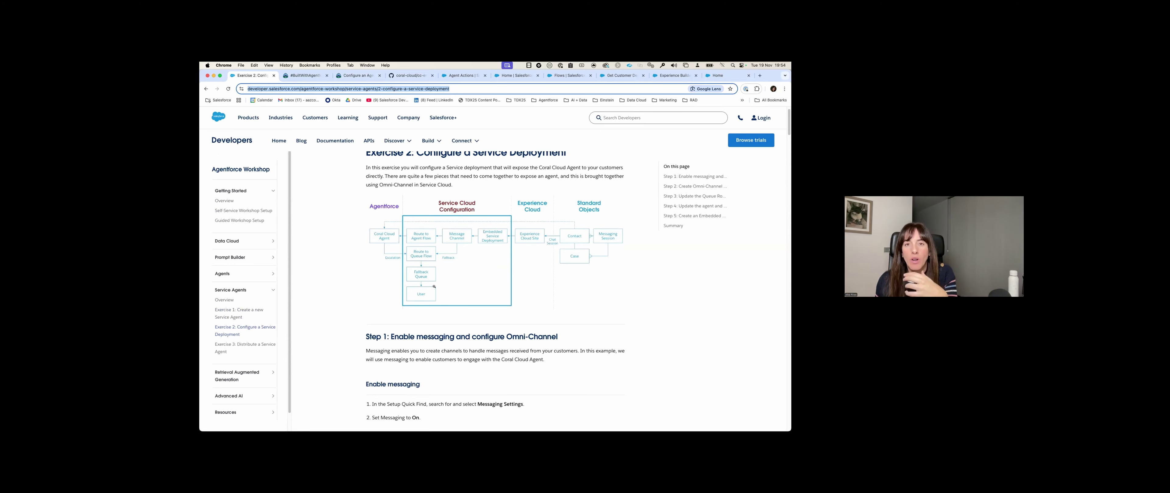
pyautogui.scroll(-1, 435, 290)
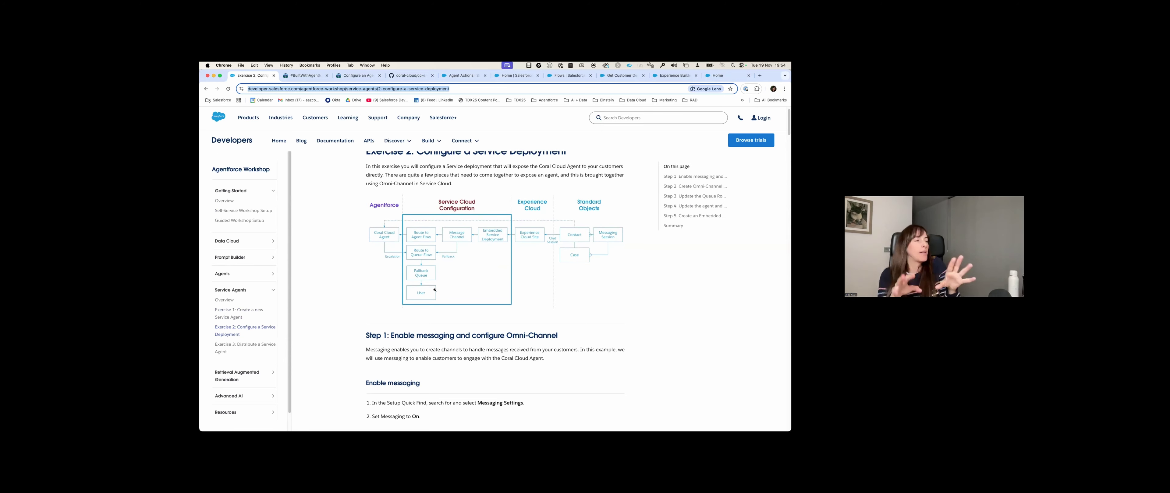
# Step: Read through Step 1 of Exercise 2, from enabling messaging and creating the routing configuration to creating the messaging channel
pyautogui.scroll(-5, 435, 290)
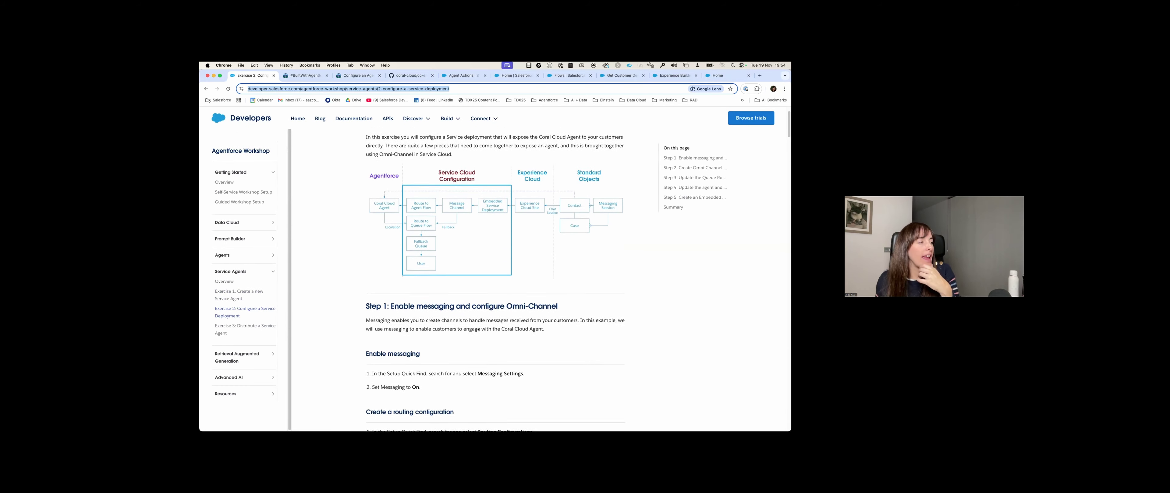
pyautogui.scroll(-7, 477, 330)
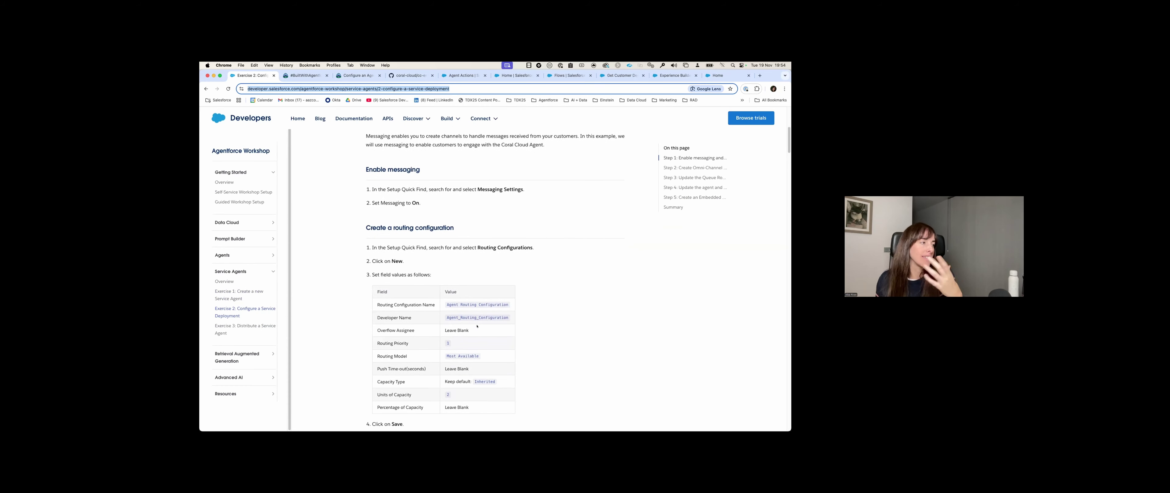
pyautogui.scroll(-1, 538, 334)
pyautogui.scroll(-1, 540, 332)
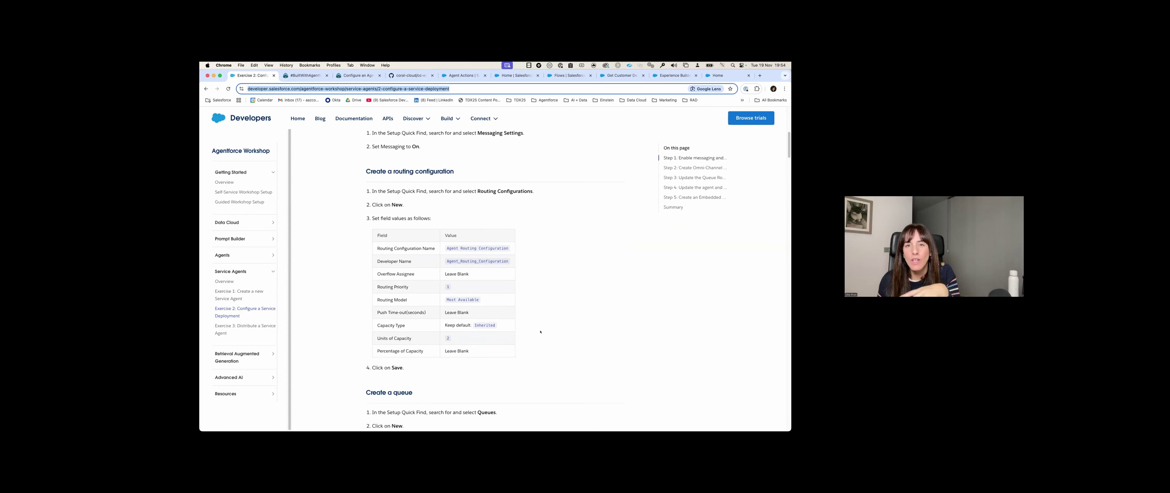
pyautogui.scroll(-3, 539, 332)
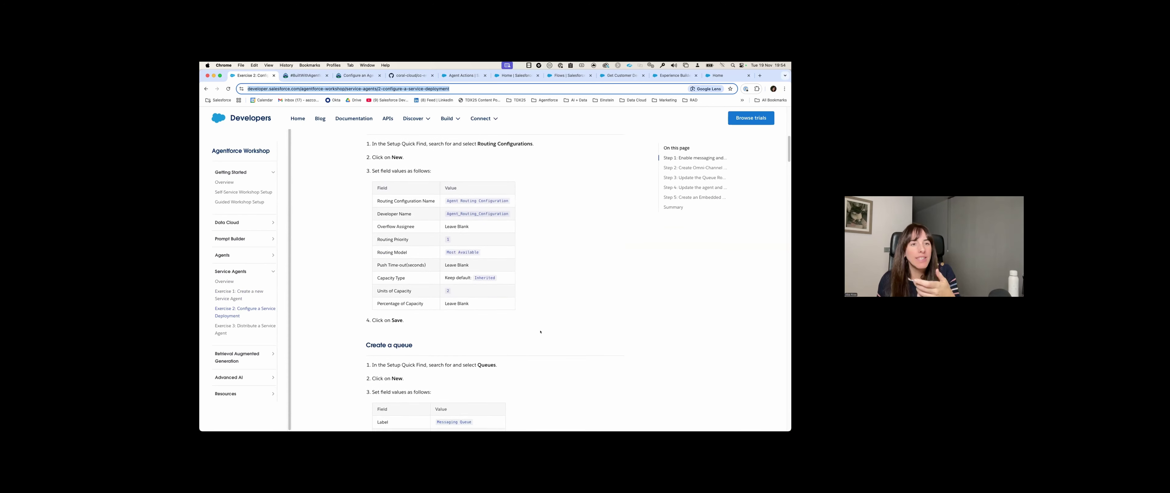
pyautogui.scroll(-10, 540, 332)
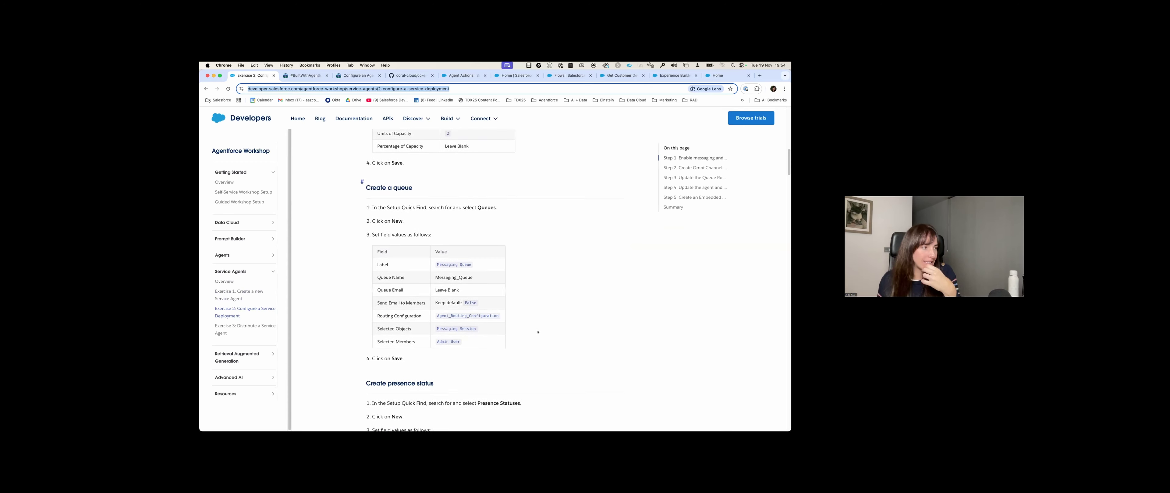
pyautogui.scroll(-20, 537, 332)
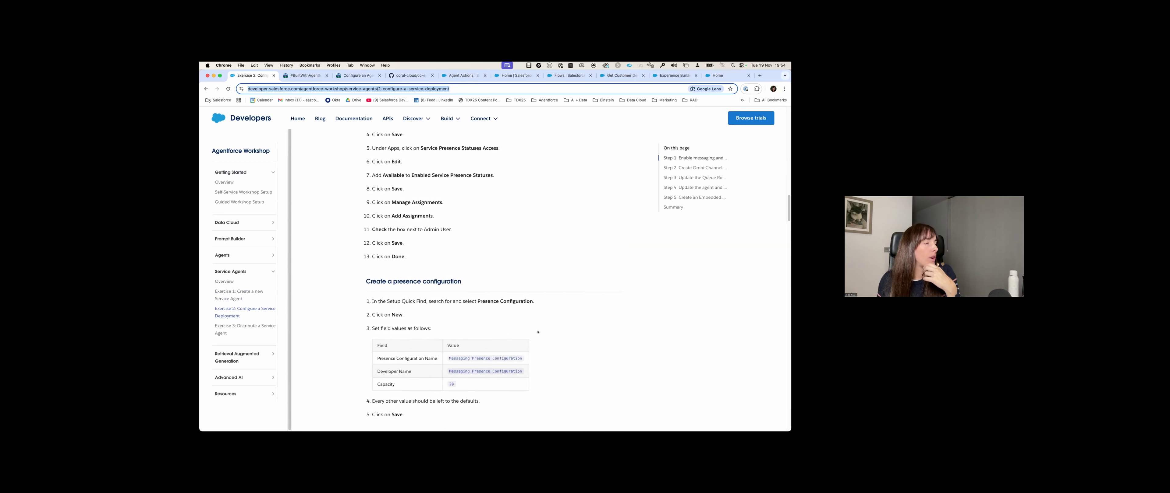
pyautogui.scroll(-8, 537, 332)
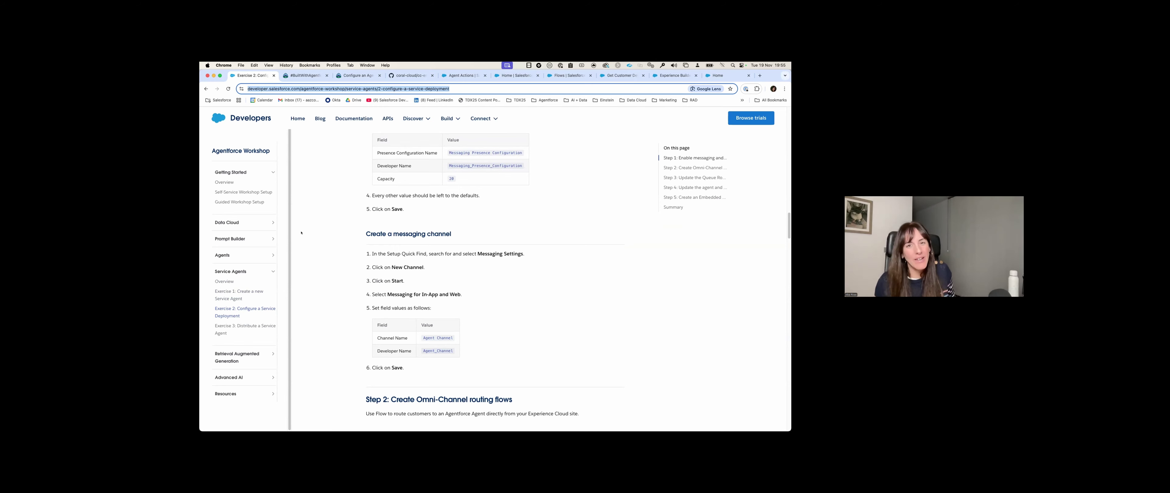
pyautogui.scroll(-3, 318, 250)
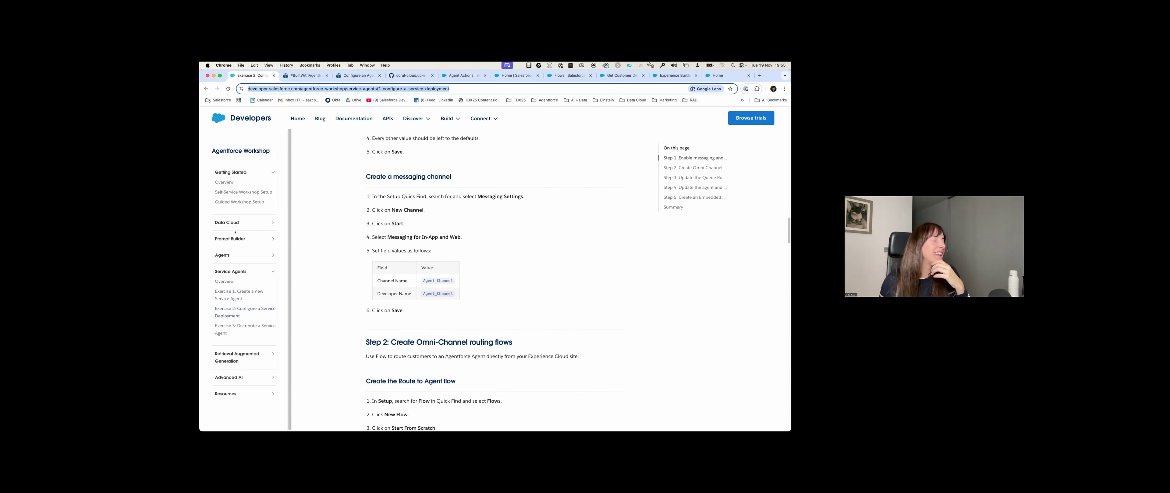
# Step: Browse the exercises listed under Agents, Retrieval Augmented Generation and Advanced AI in the workshop's navigation
pyautogui.click(223, 254)
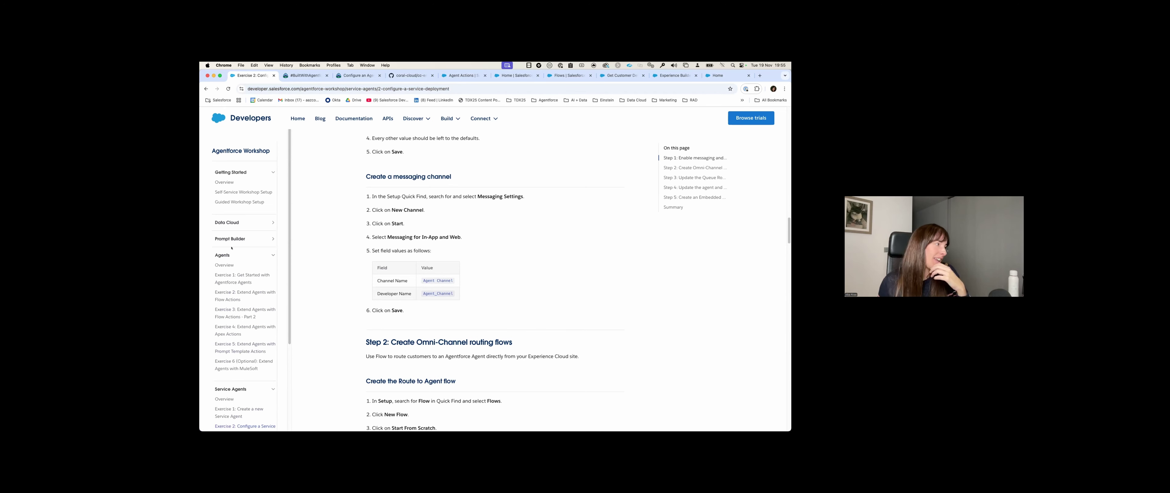
pyautogui.click(222, 254)
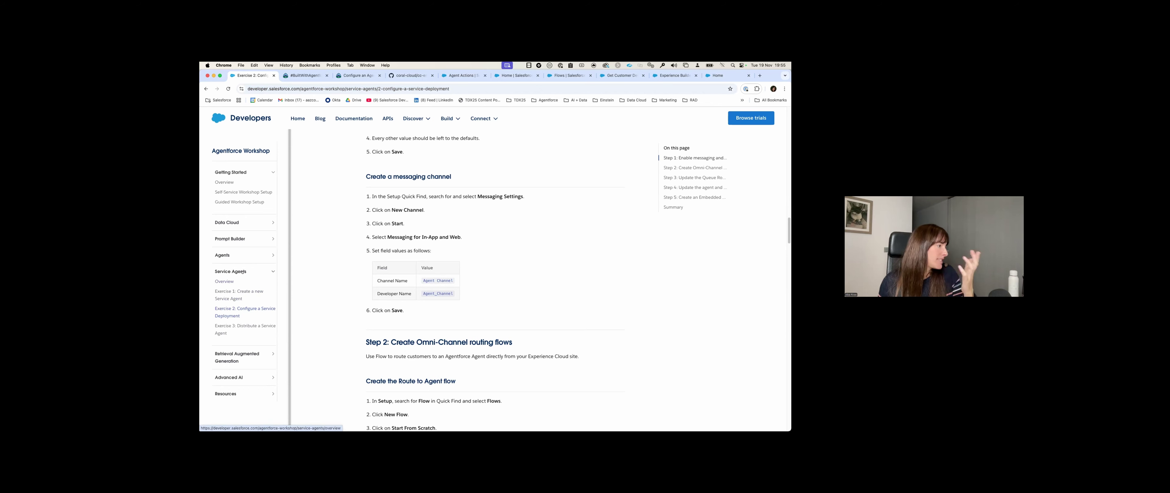
pyautogui.click(237, 357)
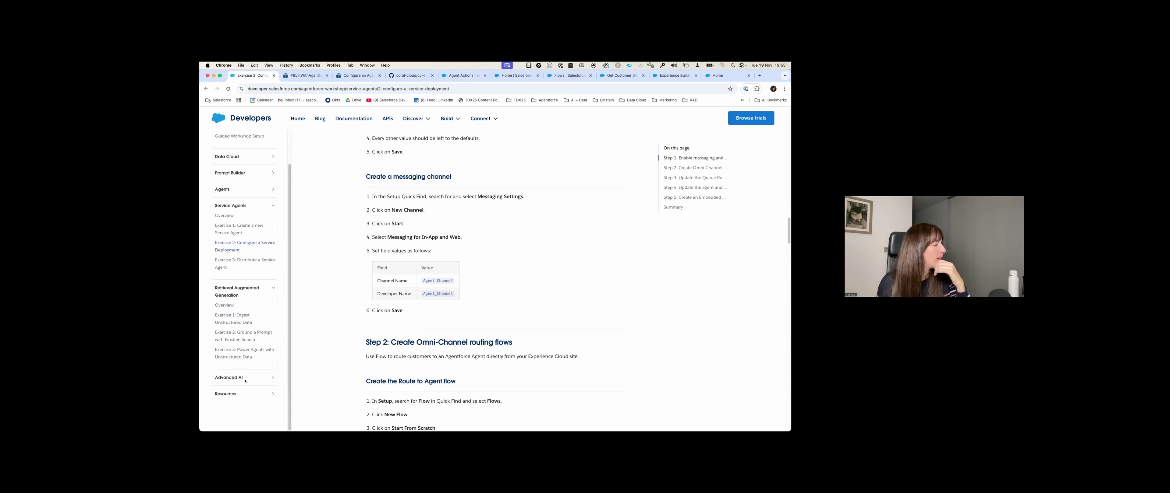
pyautogui.click(252, 370)
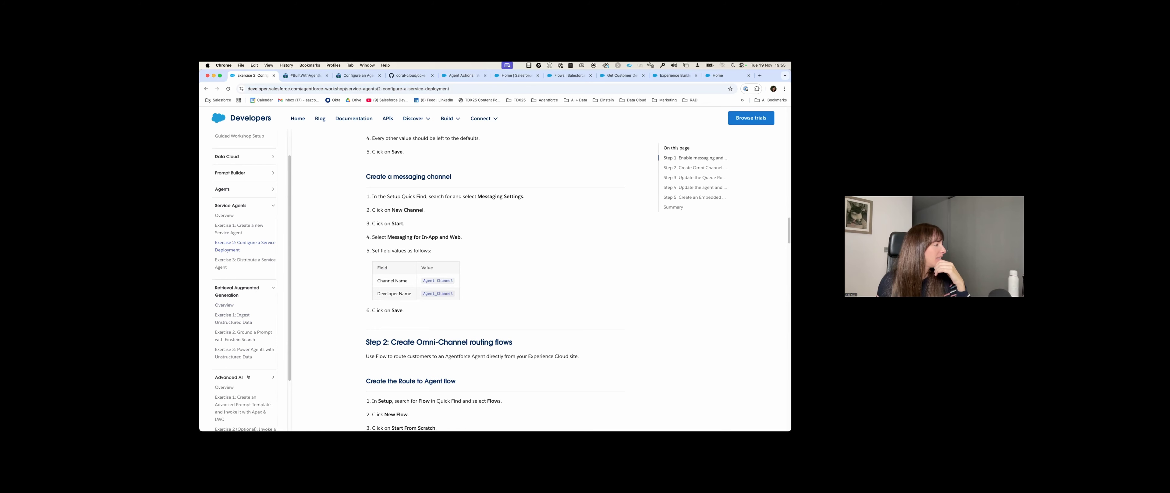
pyautogui.scroll(2, 247, 359)
pyautogui.scroll(2, 242, 343)
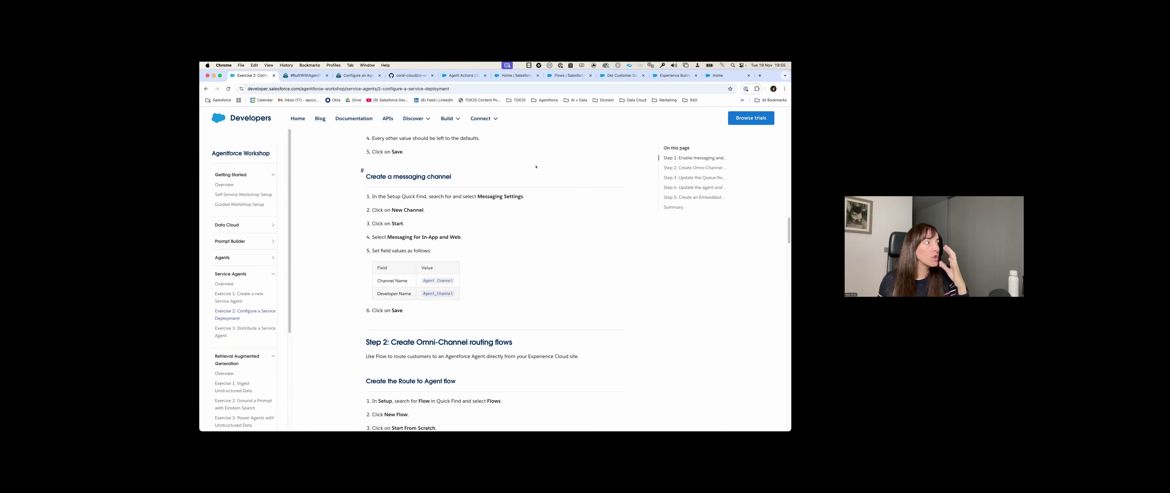
pyautogui.scroll(10, 339, 172)
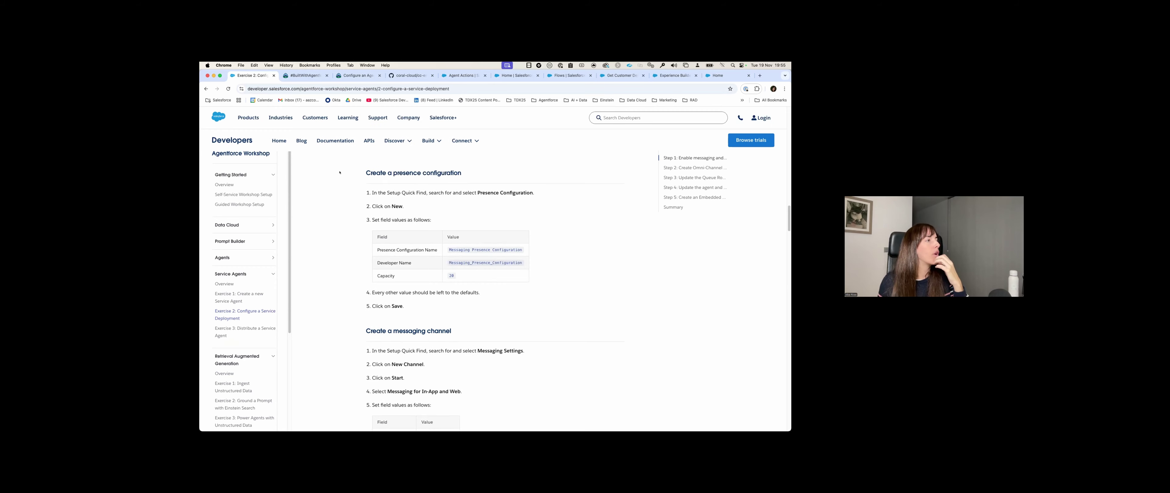
pyautogui.scroll(15, 343, 174)
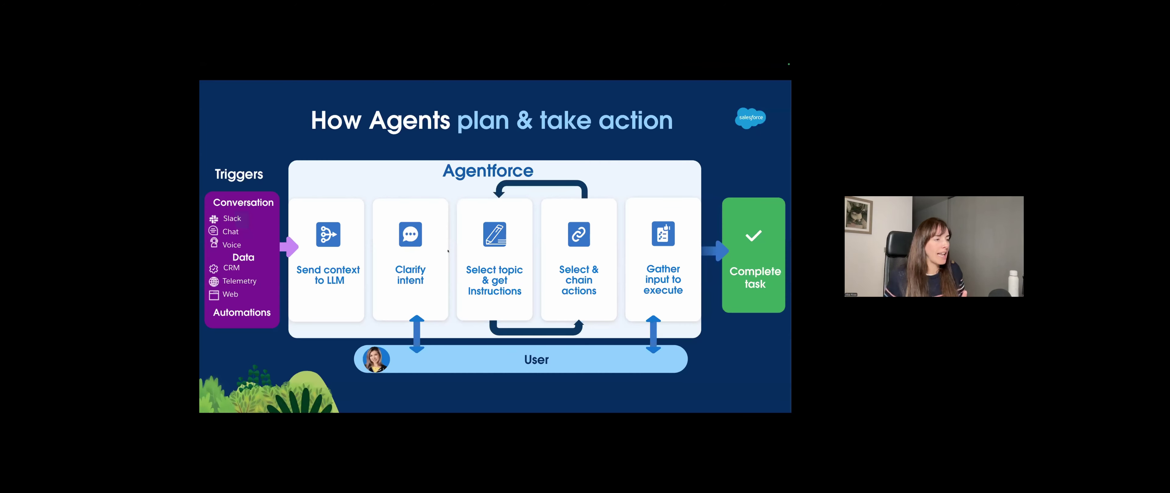
pyautogui.press('Right')
pyautogui.press('Right')
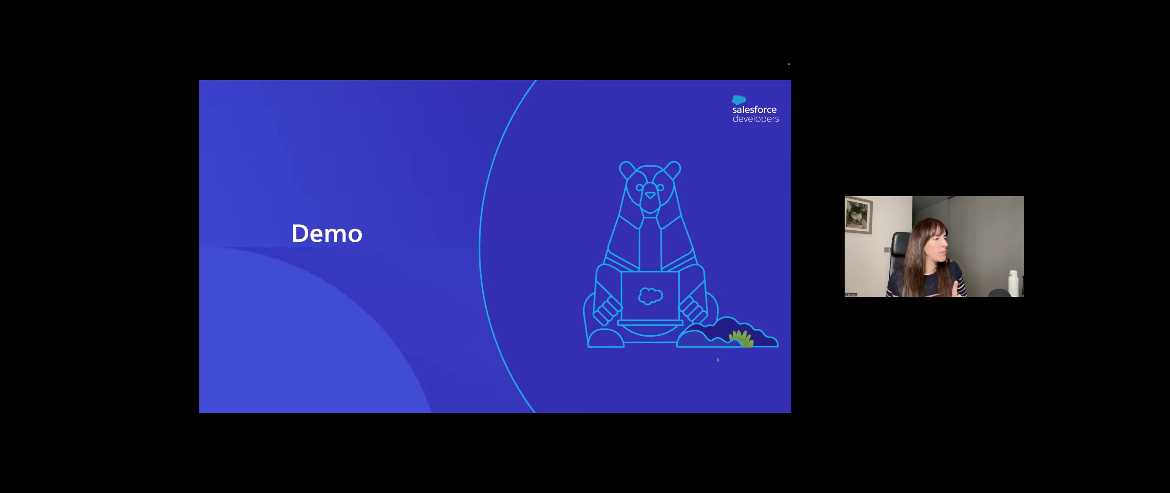
pyautogui.press('Right')
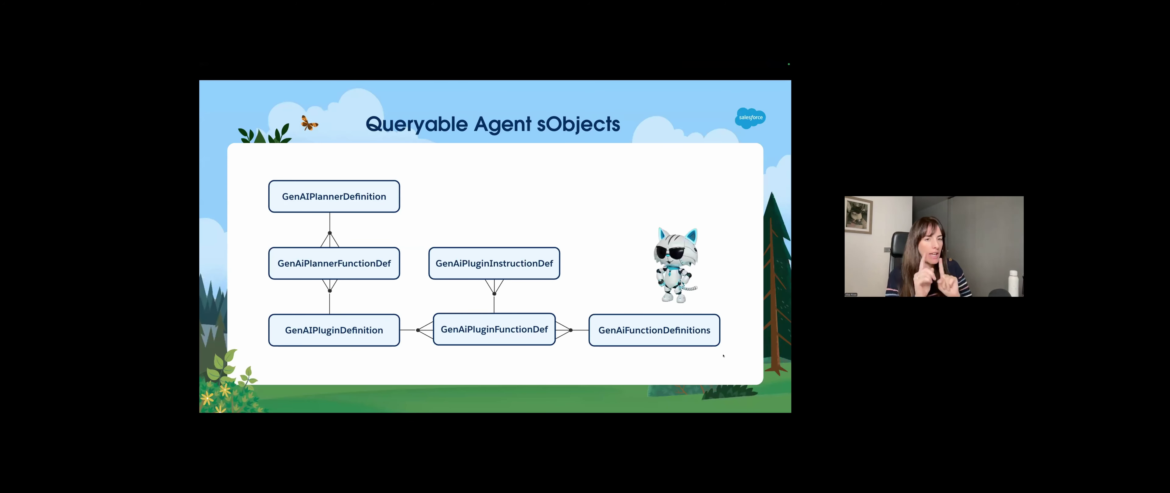
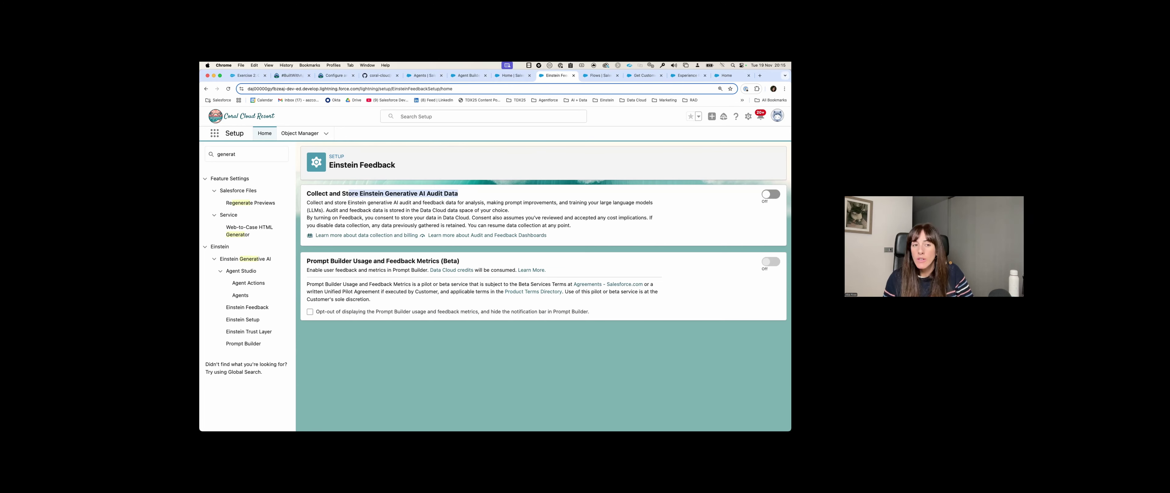
# Step: Switch to the Setup page filtered by "agent" and open Agent Actions
pyautogui.click(586, 340)
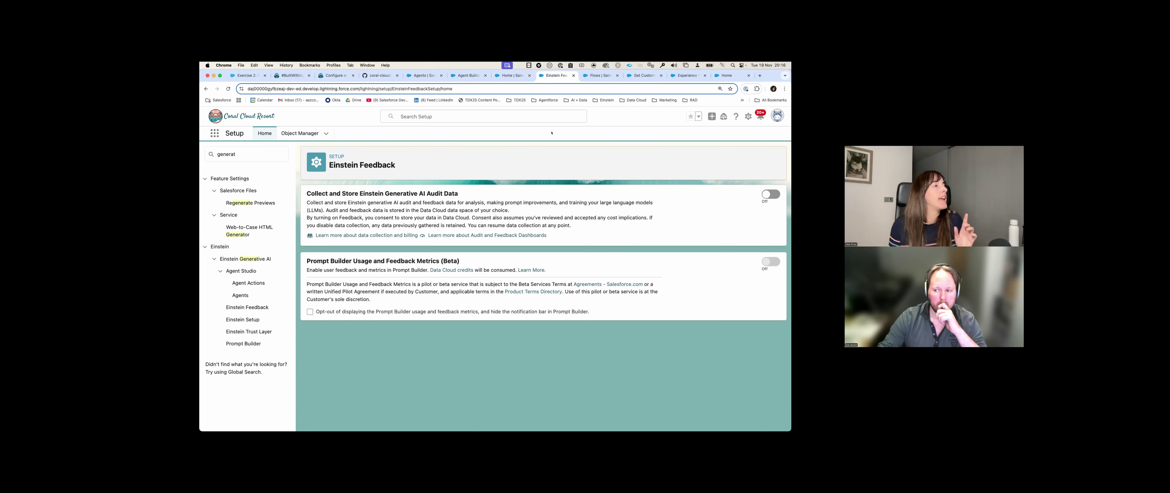
pyautogui.click(422, 75)
pyautogui.click(249, 215)
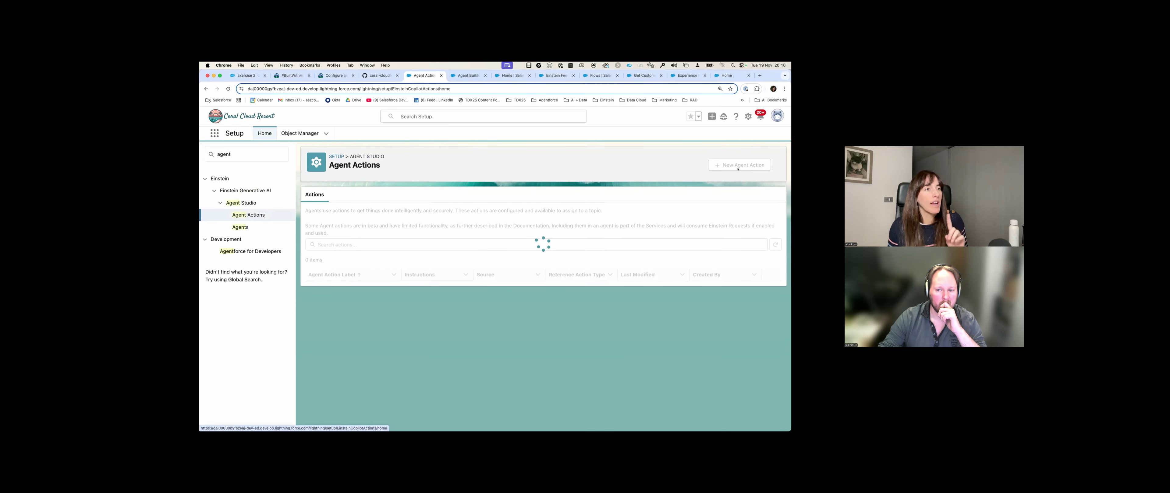
# Step: Start a new Prompt Template agent action referencing Generate Personalized Schedule, view its instructions, inputs and outputs, and discard it
pyautogui.click(739, 165)
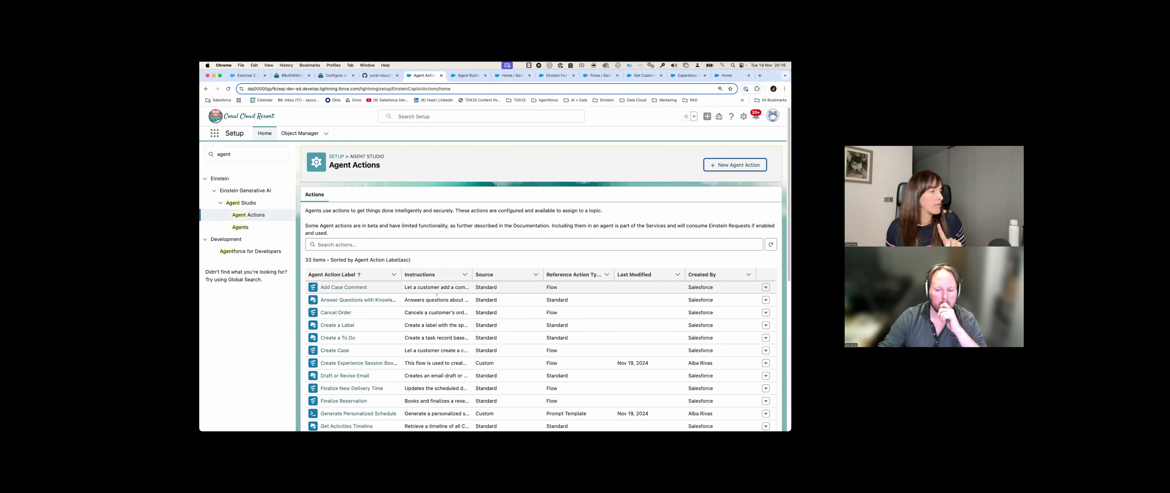
pyautogui.click(396, 237)
pyautogui.click(402, 276)
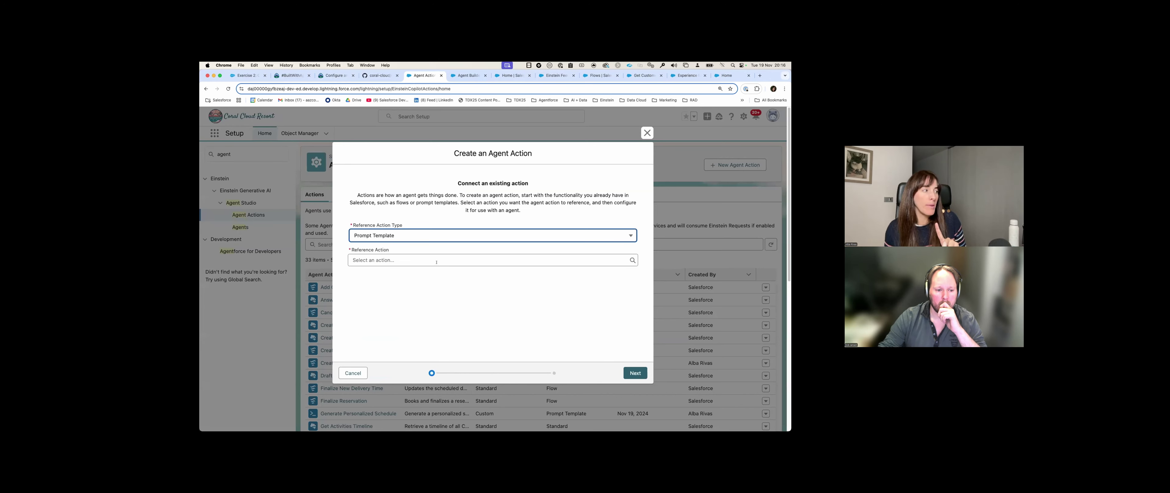
pyautogui.click(436, 262)
pyautogui.click(433, 275)
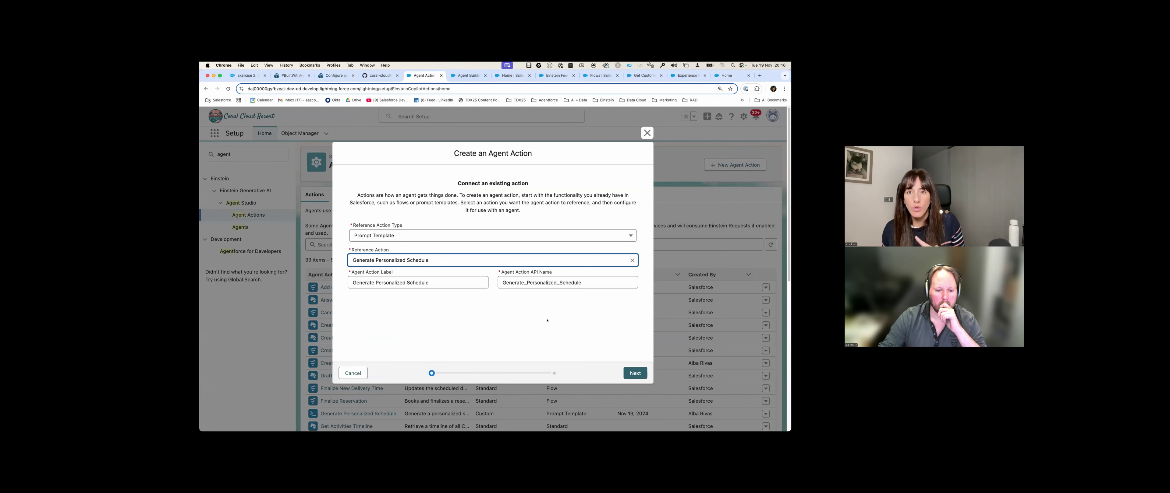
pyautogui.click(636, 372)
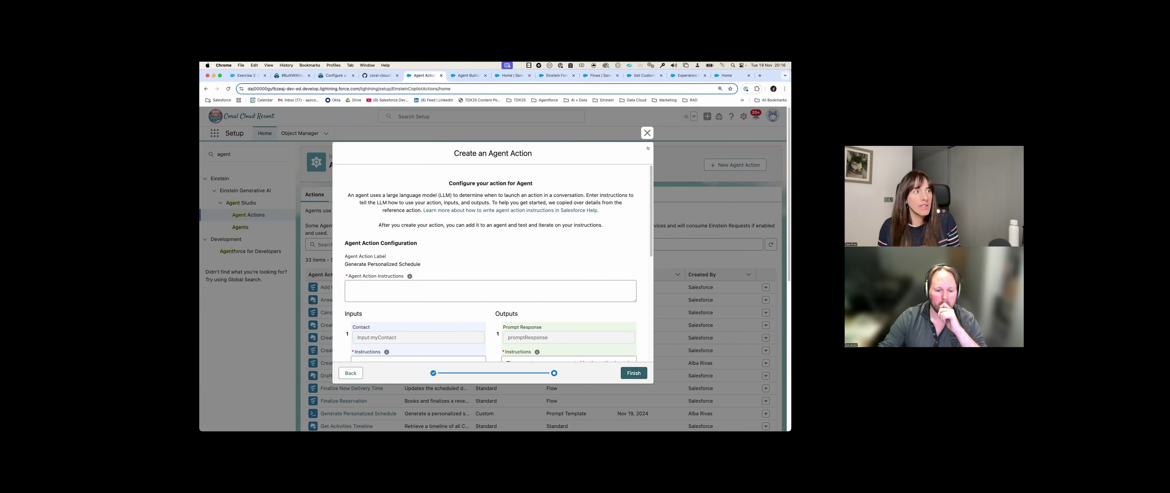
pyautogui.click(647, 133)
# Step: Search Setup for "prompt b", go to Prompt Builder and open the Generate Personalized Schedule template
pyautogui.click(222, 147)
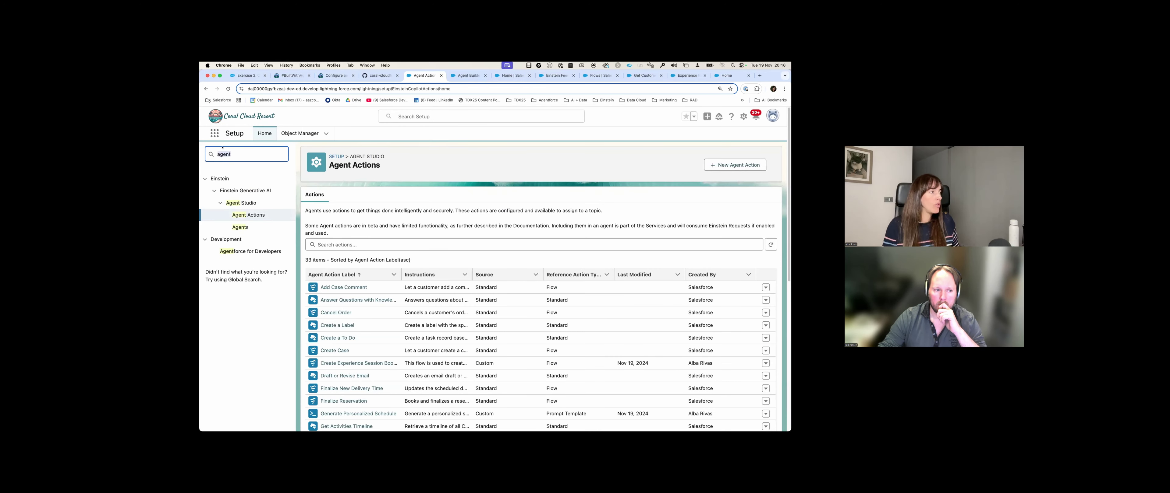
pyautogui.write('prompt b')
pyautogui.click(242, 203)
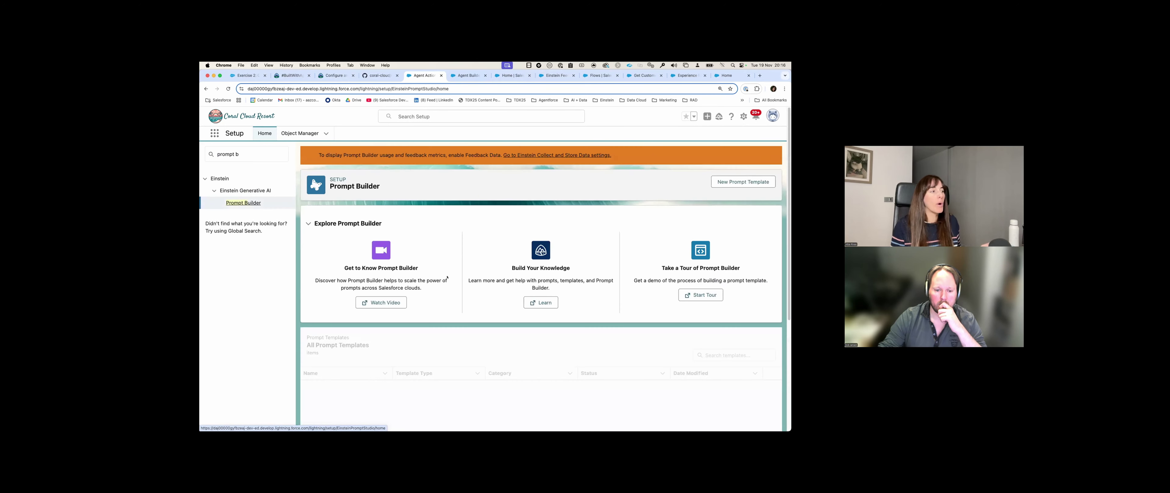
pyautogui.scroll(-3, 409, 291)
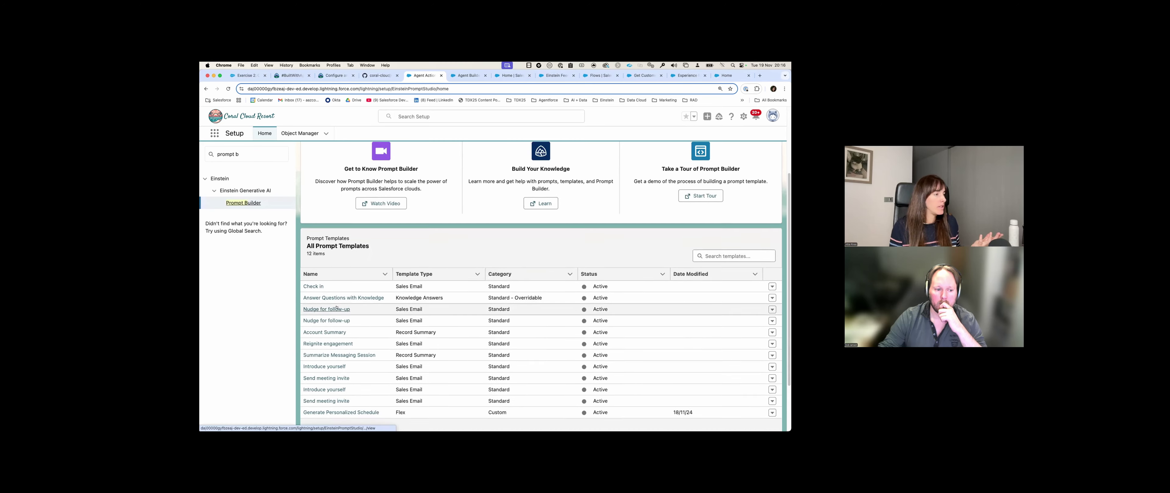
pyautogui.click(364, 351)
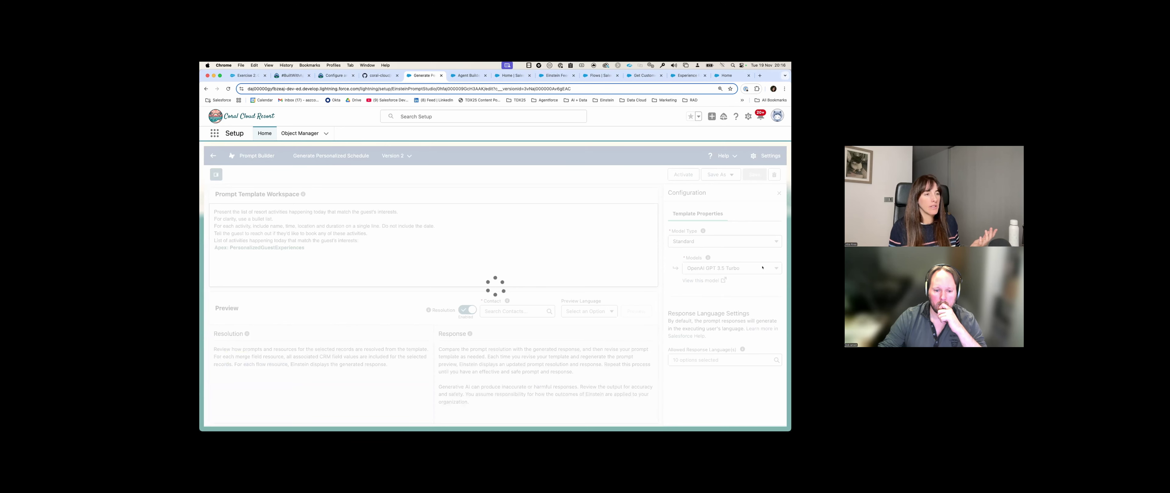
# Step: Look over the standard models available for the prompt template, set its model type to Custom and check the custom model choices
pyautogui.click(772, 268)
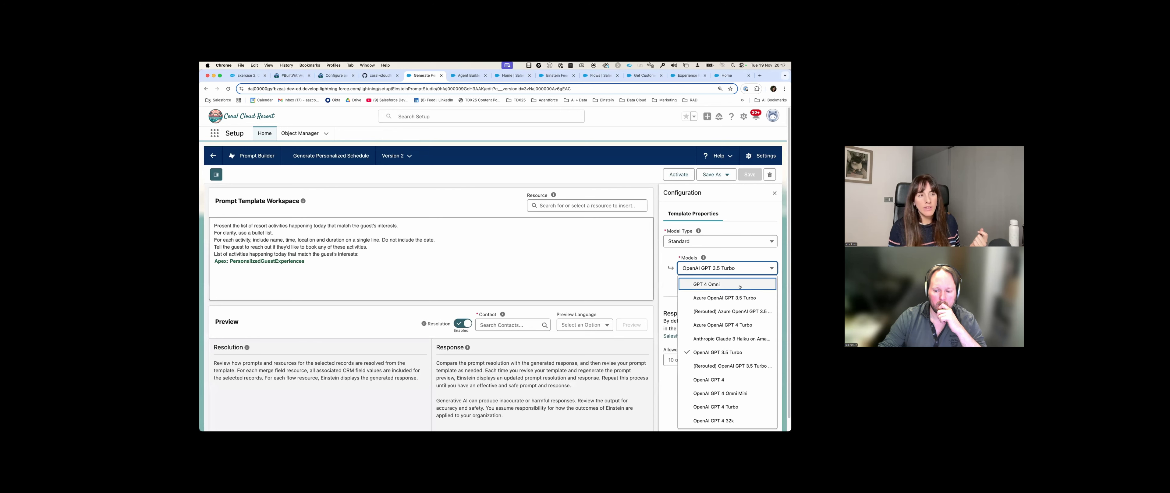
pyautogui.click(735, 240)
pyautogui.click(734, 273)
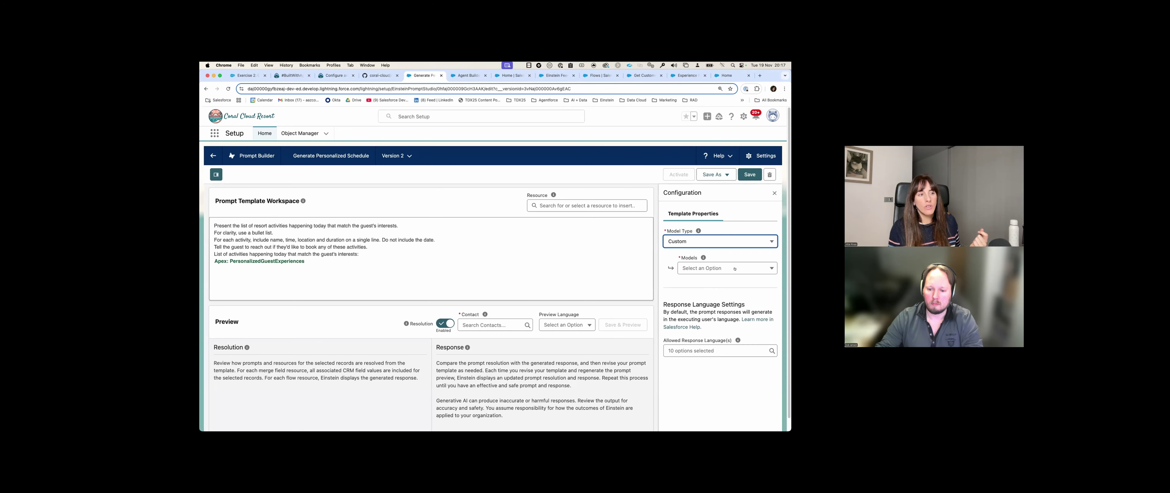
pyautogui.click(726, 264)
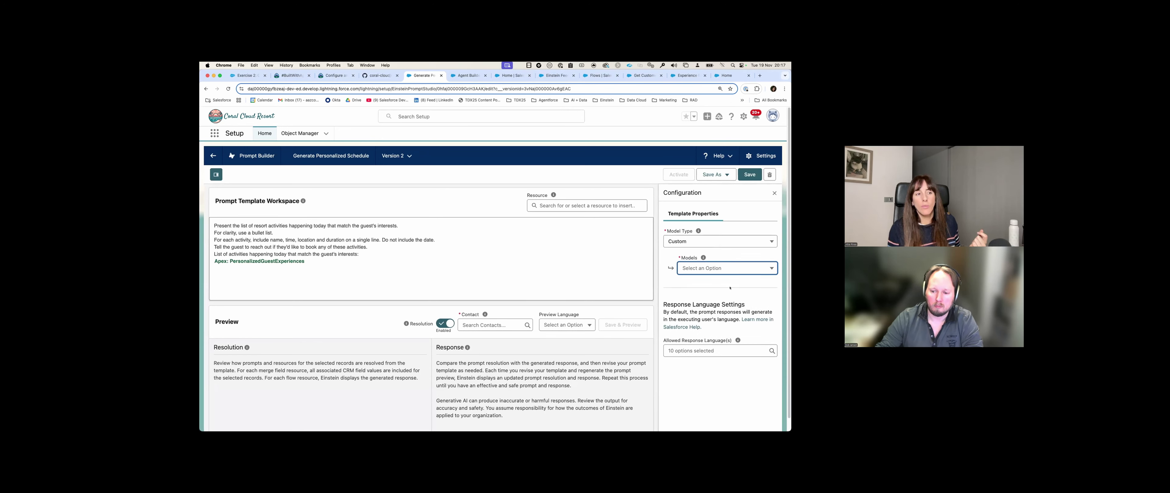